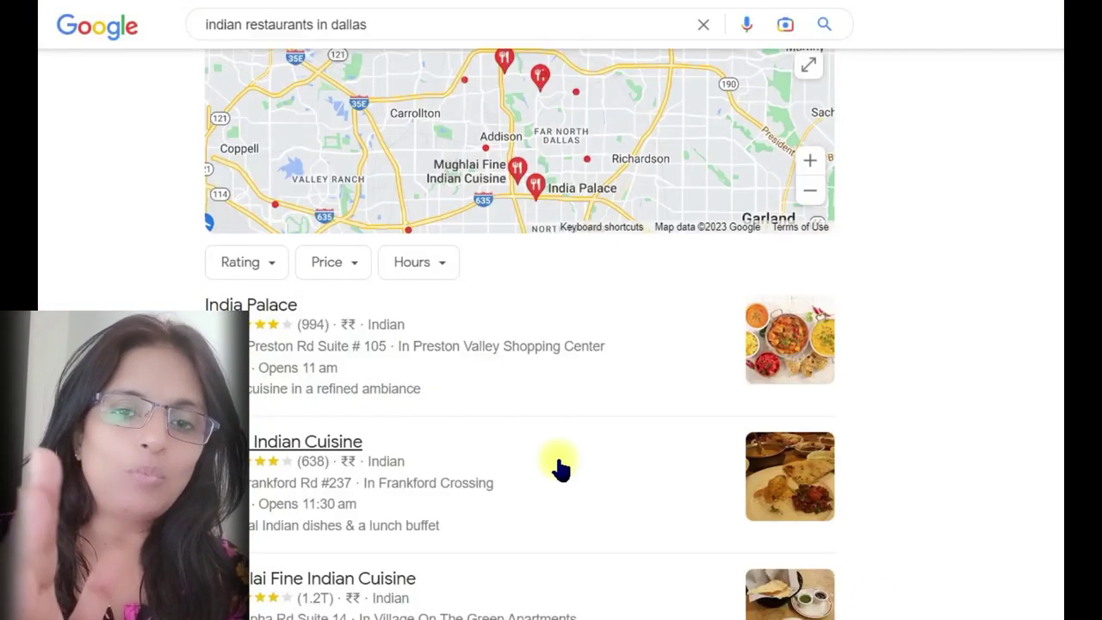
Step: Scroll to the Places pack and open India Palace's listing (4.0 rating, 994 reviews)
{"action": "scroll", "coordinate": [560, 467], "scroll_direction": "down", "scroll_amount": 3}
{"action": "left_click", "coordinate": [462, 215]}
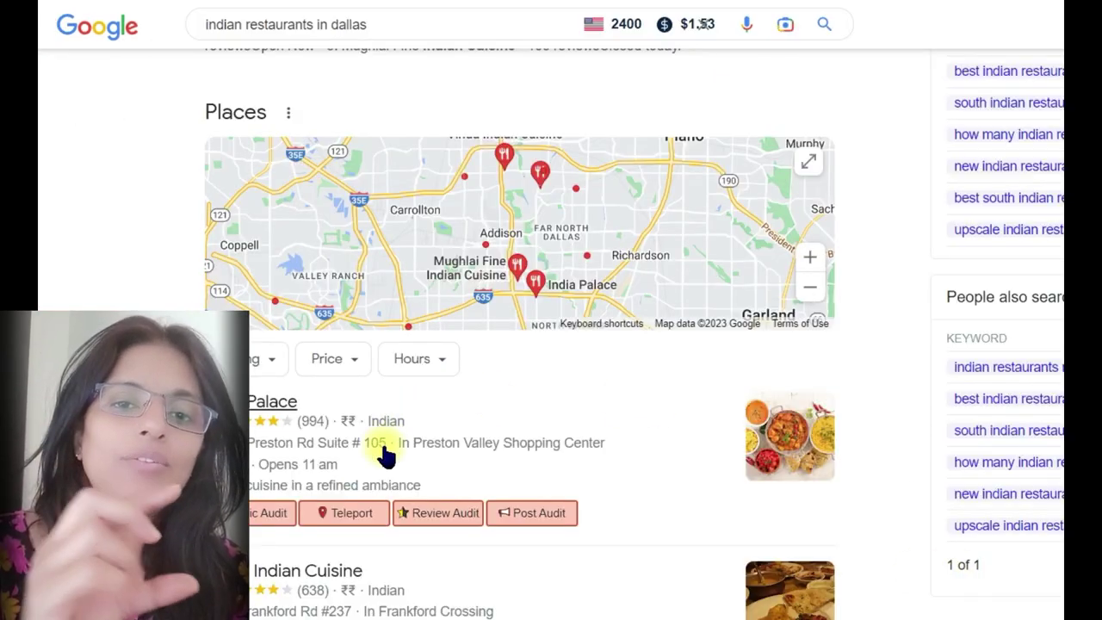
{"action": "scroll", "coordinate": [442, 438], "scroll_direction": "down", "scroll_amount": 3}
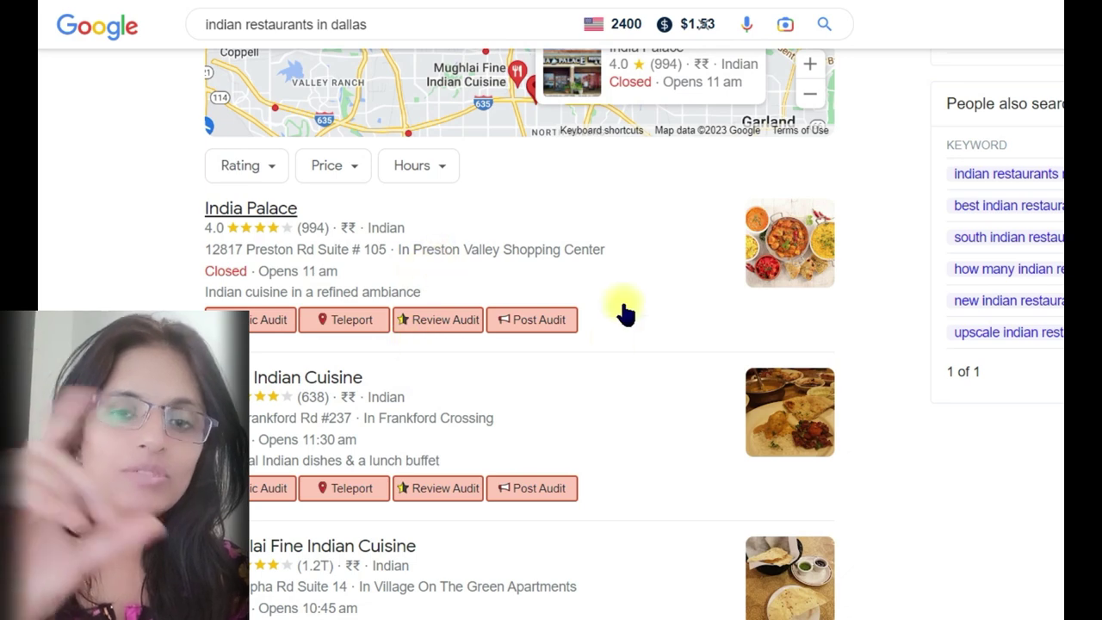
{"action": "scroll", "coordinate": [623, 307], "scroll_direction": "up", "scroll_amount": 3}
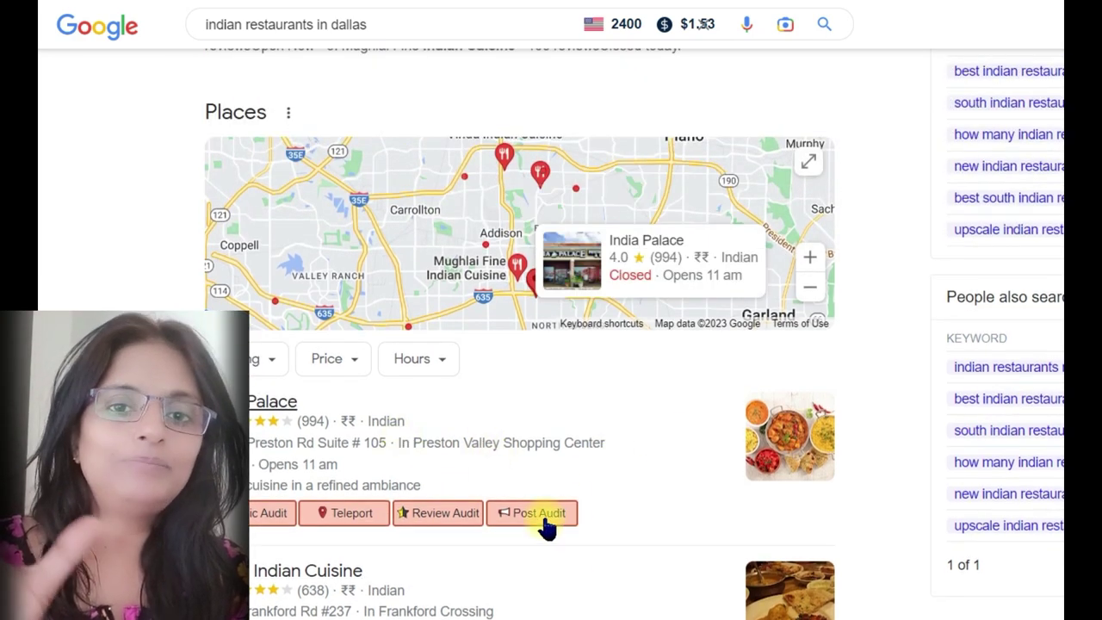
{"action": "scroll", "coordinate": [482, 376], "scroll_direction": "down", "scroll_amount": 1}
{"action": "left_click", "coordinate": [480, 365]}
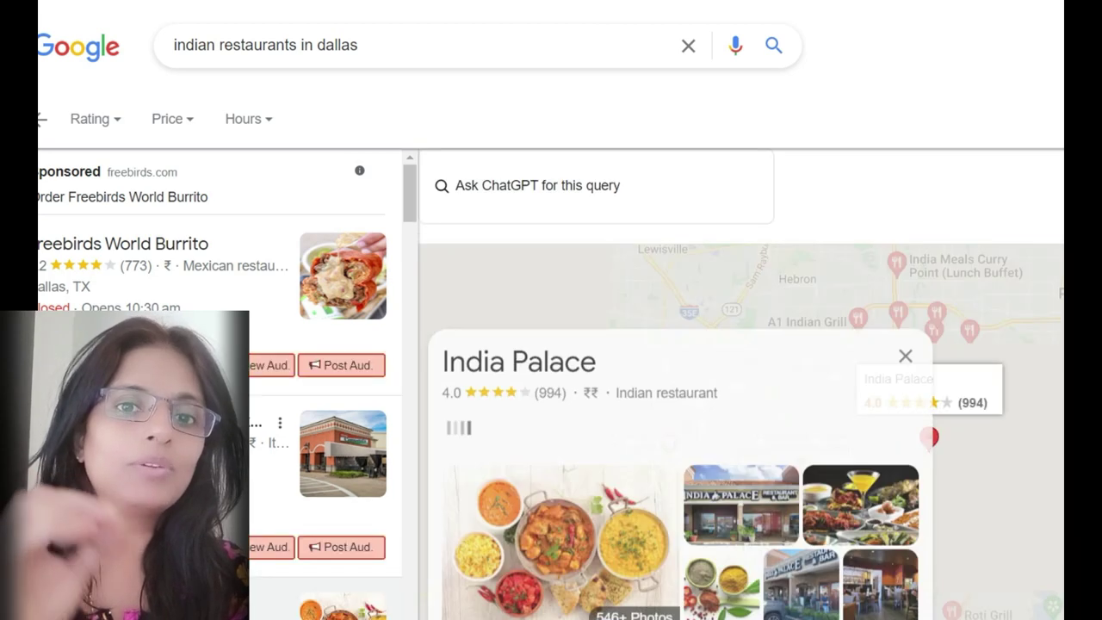
Step: Circle India Palace's GMB categories and add a check mark beside them
{"action": "scroll", "coordinate": [699, 405], "scroll_direction": "down", "scroll_amount": 2}
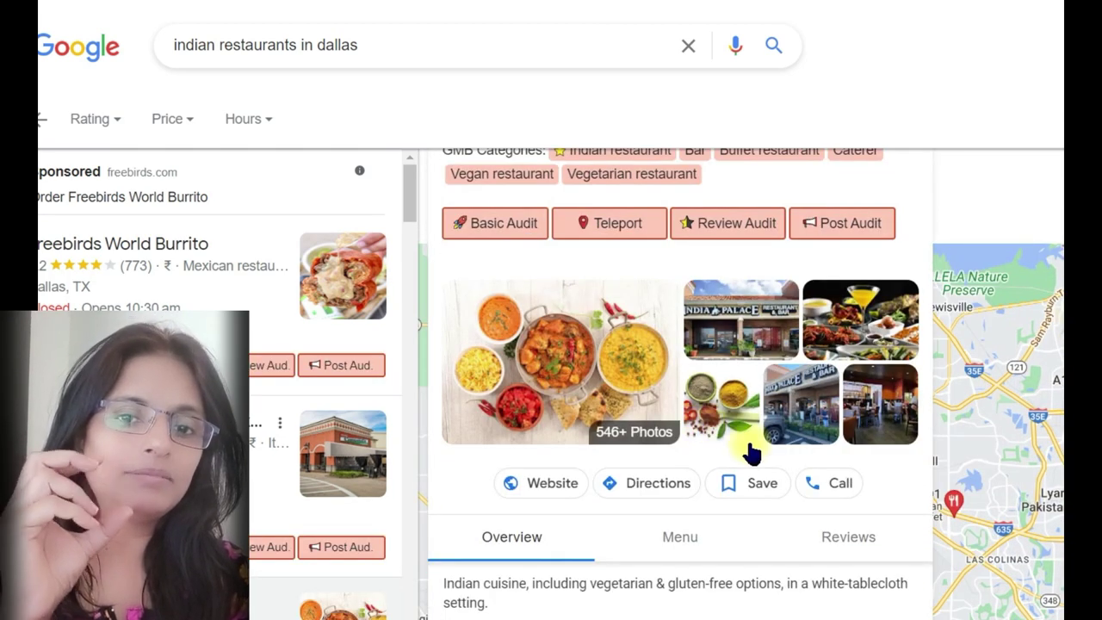
{"action": "scroll", "coordinate": [762, 404], "scroll_direction": "up", "scroll_amount": 1}
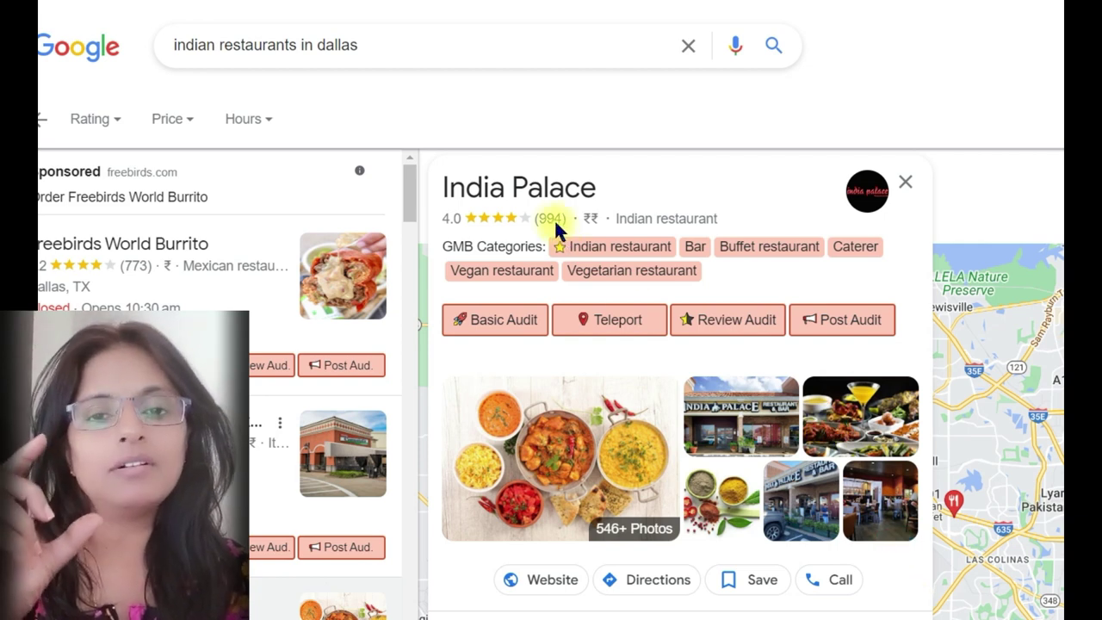
{"action": "mouse_move", "coordinate": [563, 271]}
{"action": "left_mouse_down"}
{"action": "mouse_move", "coordinate": [786, 278]}
{"action": "mouse_move", "coordinate": [542, 224]}
{"action": "left_mouse_up"}
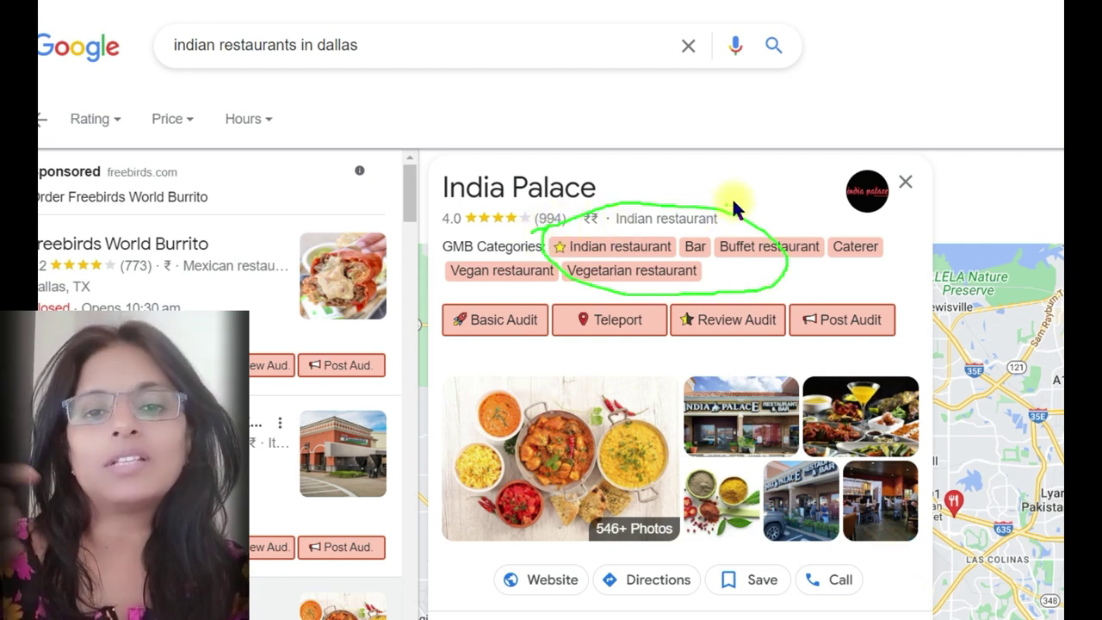
{"action": "left_click_drag", "start_coordinate": [738, 206], "coordinate": [828, 180]}
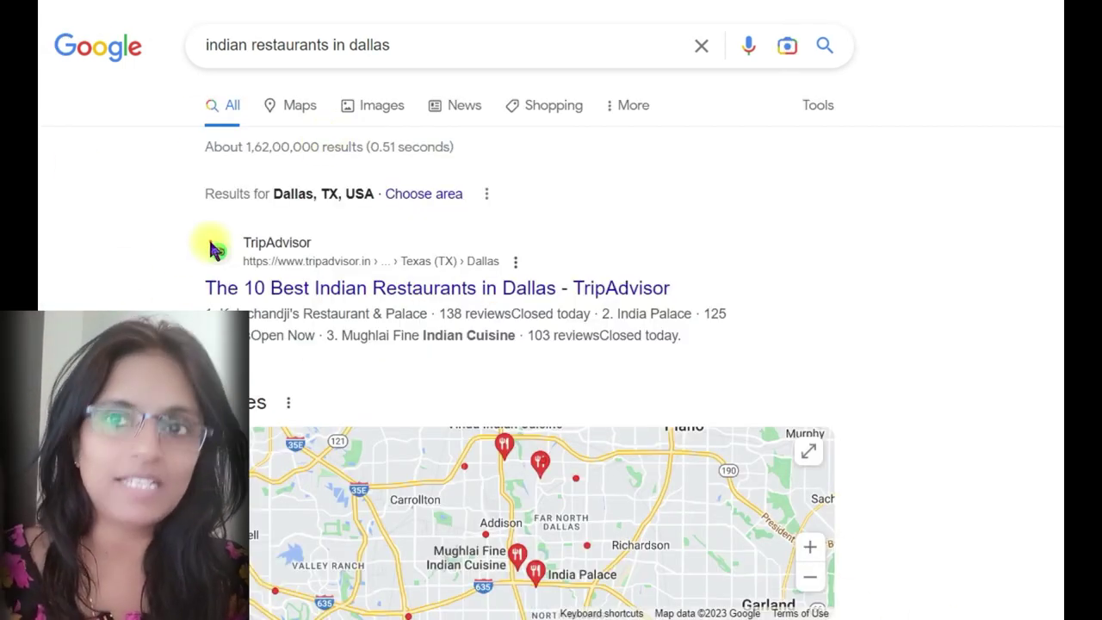
Step: Circle the Places section, mark Usmania menu items, then open India House's Franchise page
{"action": "mouse_move", "coordinate": [254, 369]}
{"action": "left_mouse_down"}
{"action": "mouse_move", "coordinate": [404, 396]}
{"action": "mouse_move", "coordinate": [251, 463]}
{"action": "left_mouse_up"}
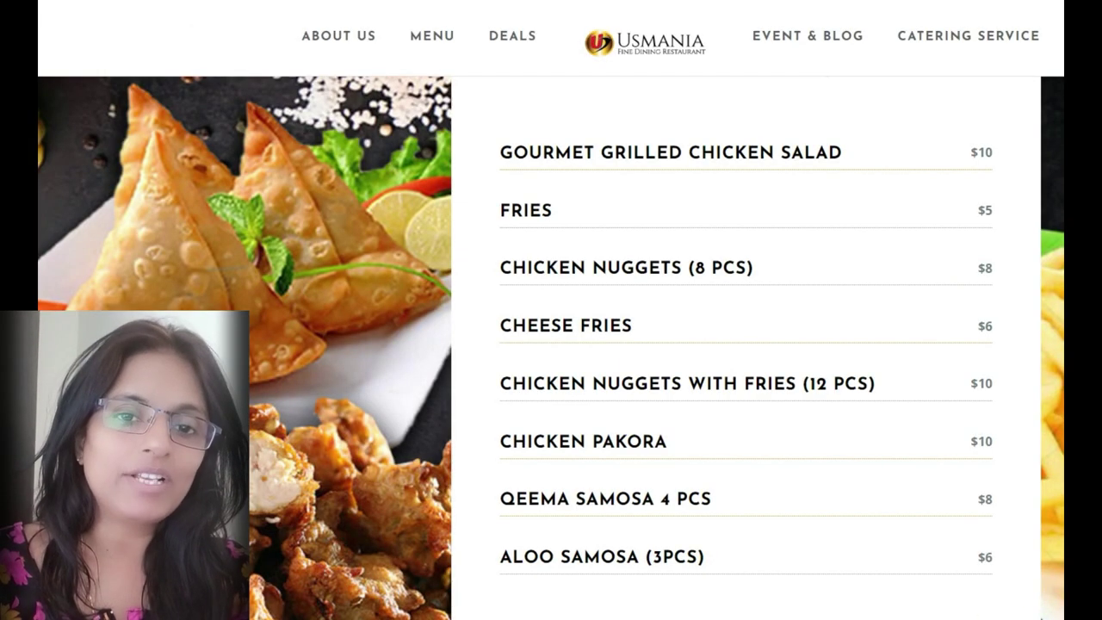
{"action": "mouse_move", "coordinate": [486, 136]}
{"action": "left_mouse_down"}
{"action": "mouse_move", "coordinate": [686, 210]}
{"action": "mouse_move", "coordinate": [768, 119]}
{"action": "mouse_move", "coordinate": [450, 148]}
{"action": "mouse_move", "coordinate": [477, 171]}
{"action": "left_mouse_up"}
{"action": "mouse_move", "coordinate": [492, 250]}
{"action": "left_mouse_down"}
{"action": "mouse_move", "coordinate": [691, 308]}
{"action": "mouse_move", "coordinate": [501, 248]}
{"action": "left_mouse_up"}
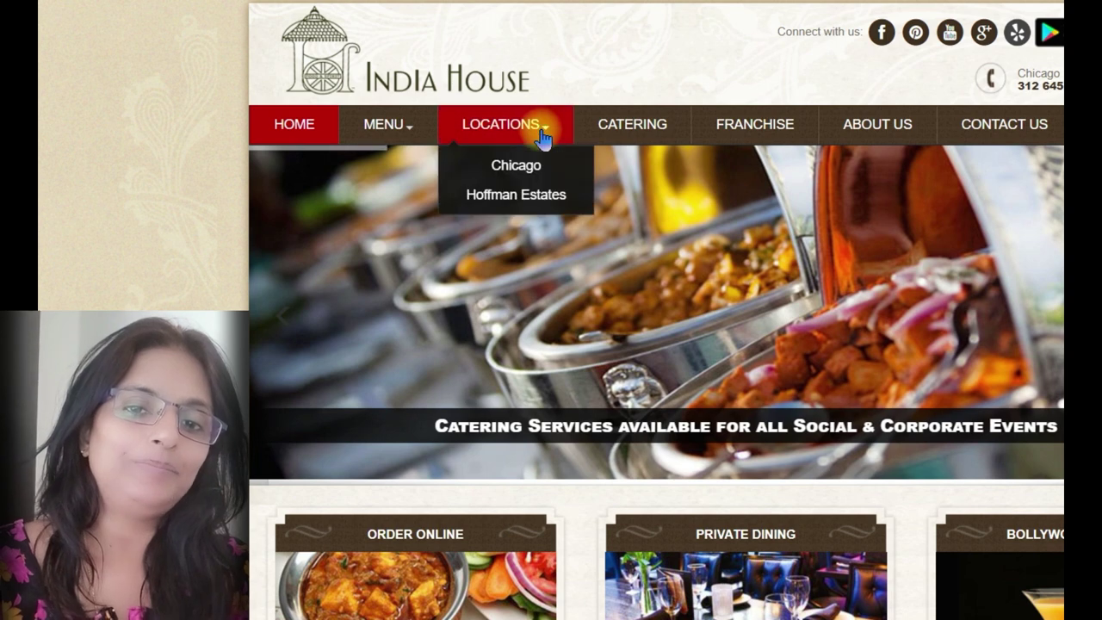
{"action": "left_click", "coordinate": [786, 137]}
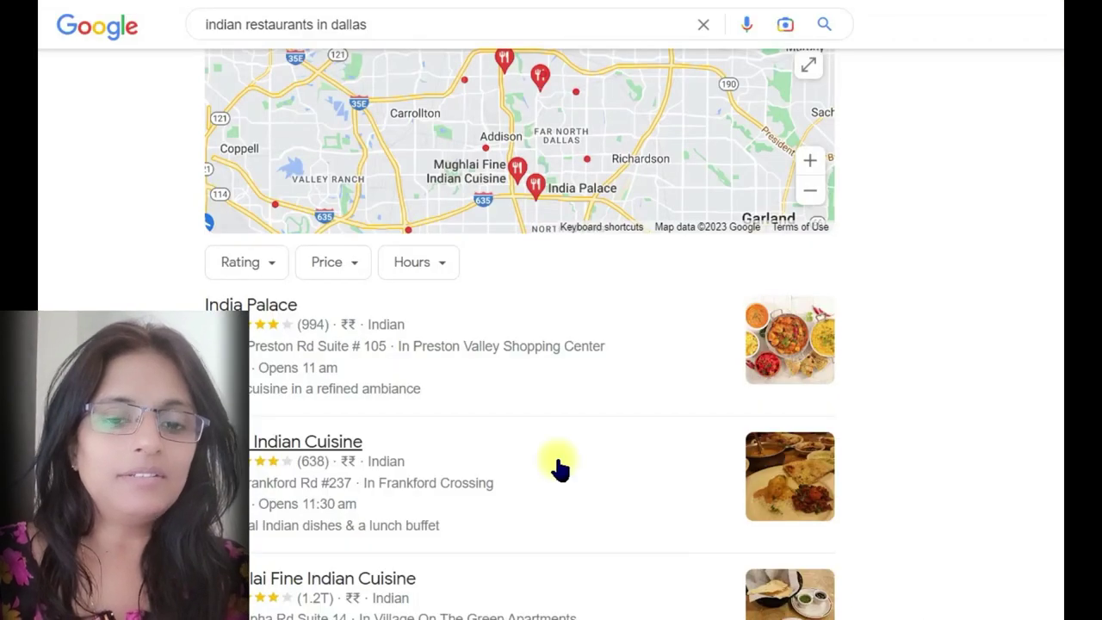
Step: Search Google for 'indian restaurants in dallas'
{"action": "scroll", "coordinate": [554, 467], "scroll_direction": "down", "scroll_amount": 3}
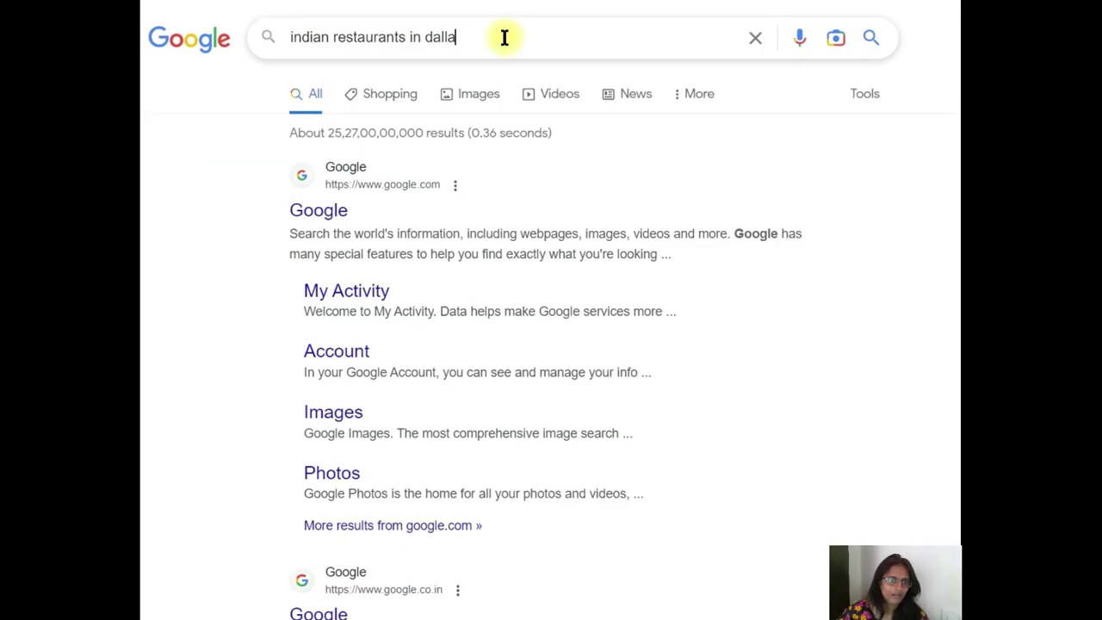
{"action": "type", "text": "s"}
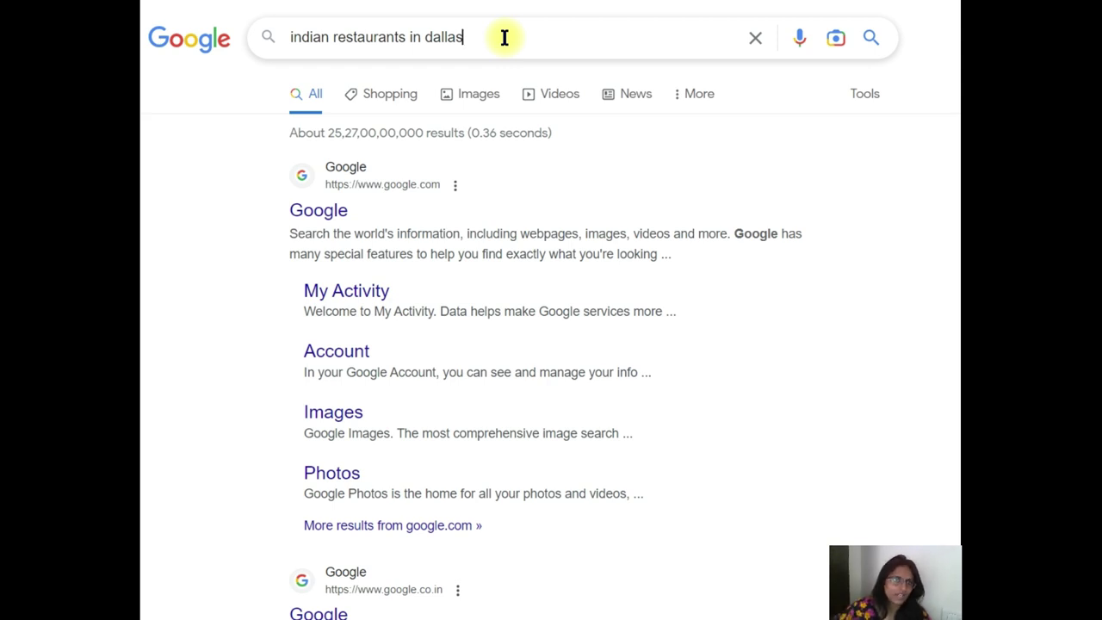
{"action": "key", "text": "Return"}
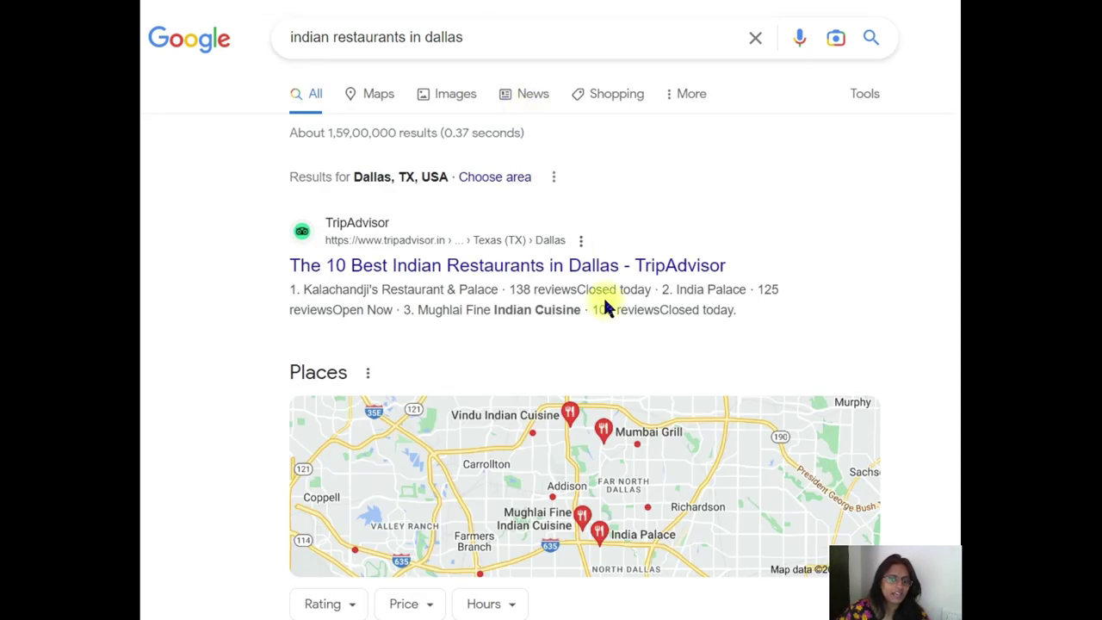
Step: Scroll the results to the India Palace, Vindu and Mughlai listings, previewing their map cards
{"action": "scroll", "coordinate": [602, 295], "scroll_direction": "down", "scroll_amount": 2}
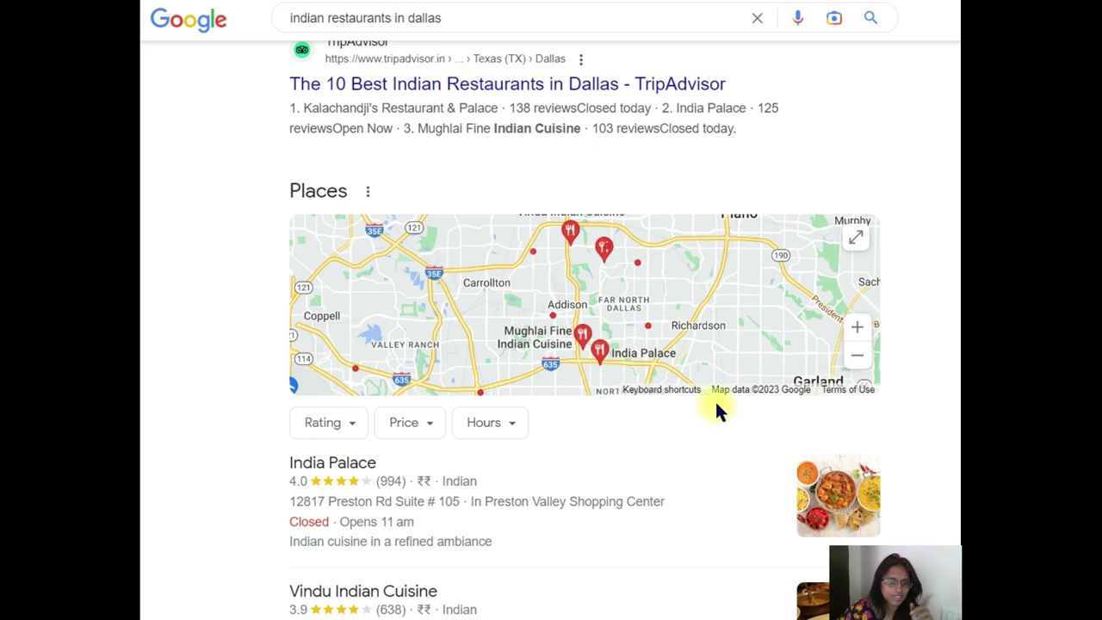
{"action": "scroll", "coordinate": [719, 409], "scroll_direction": "down", "scroll_amount": 2}
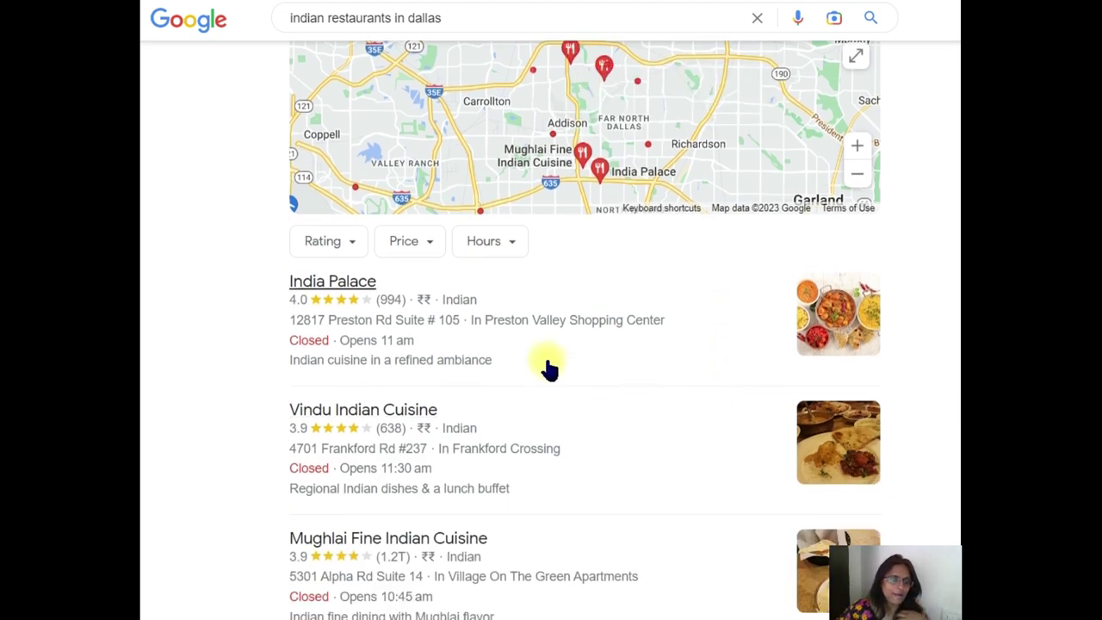
{"action": "mouse_move", "coordinate": [327, 315]}
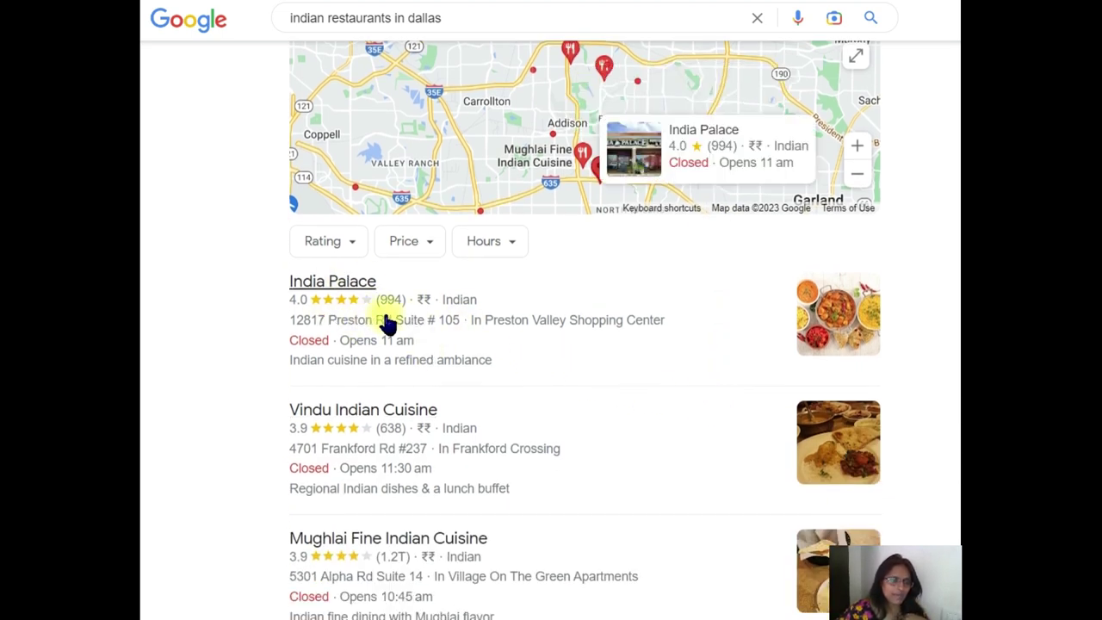
{"action": "scroll", "coordinate": [386, 320], "scroll_direction": "down", "scroll_amount": 1}
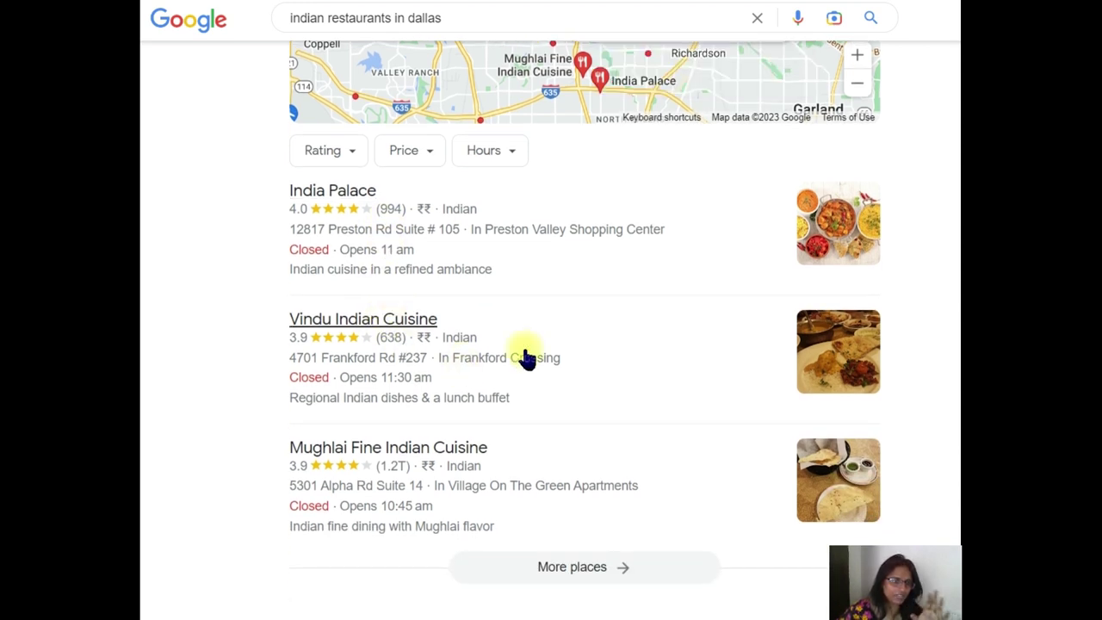
{"action": "mouse_move", "coordinate": [711, 459]}
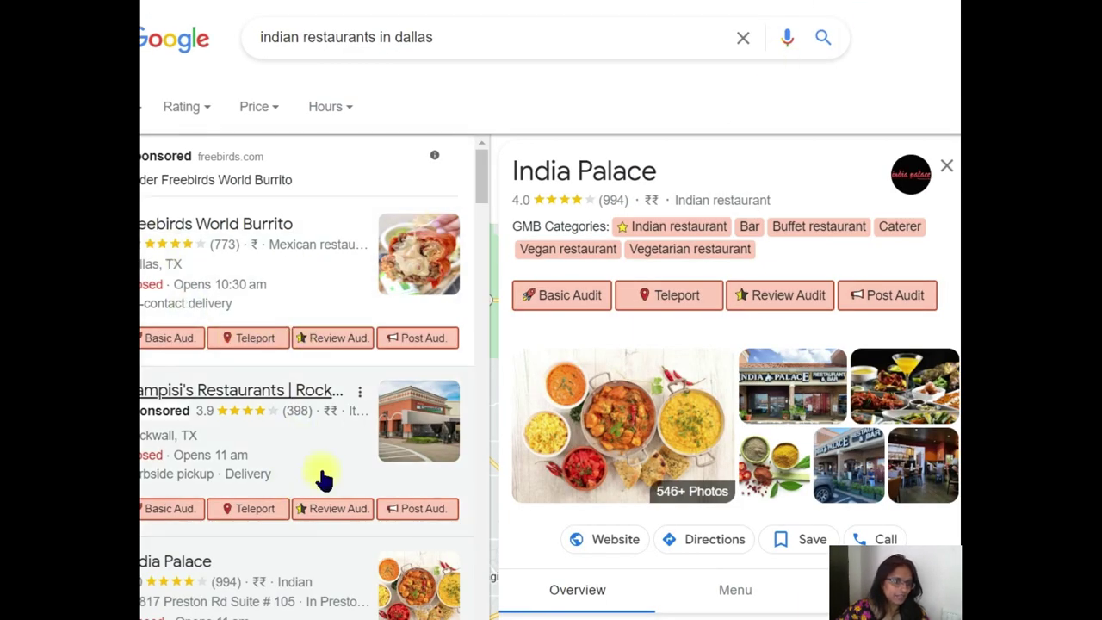
Step: Highlight India Palace's GMB Categories label, arrow to it from the title, and circle the query
{"action": "scroll", "coordinate": [321, 475], "scroll_direction": "down", "scroll_amount": 1}
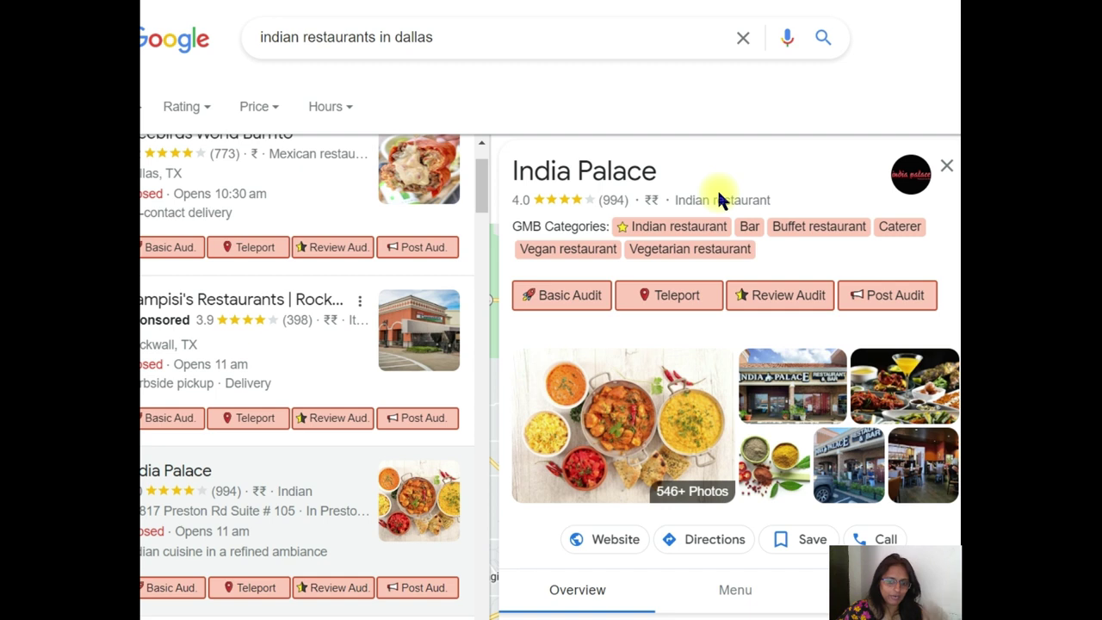
{"action": "left_click_drag", "start_coordinate": [511, 228], "coordinate": [610, 227]}
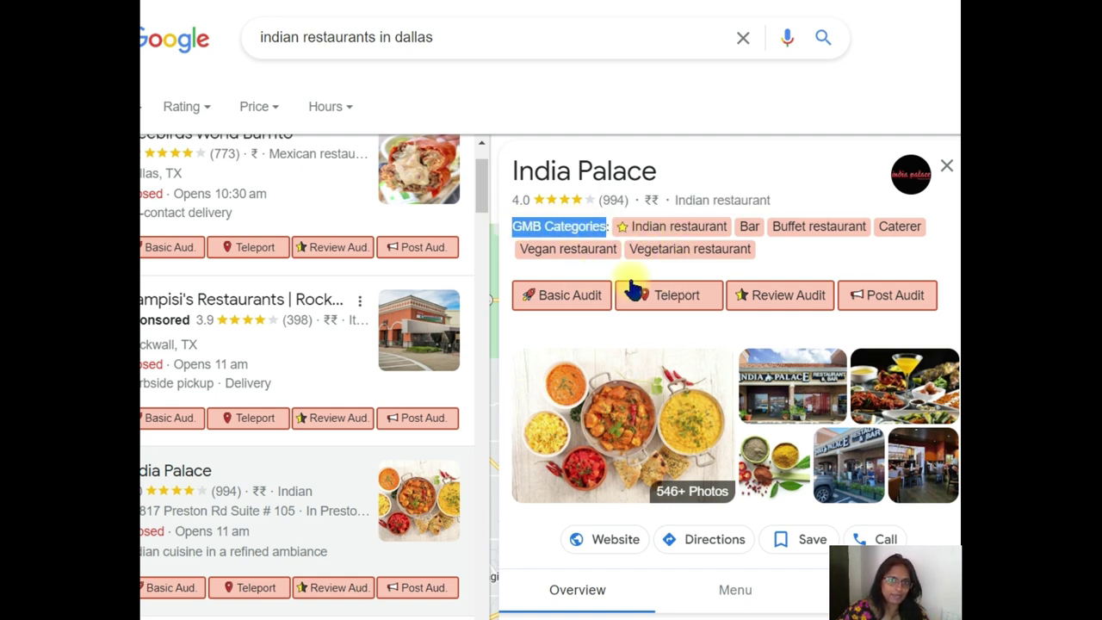
{"action": "left_click", "coordinate": [780, 7]}
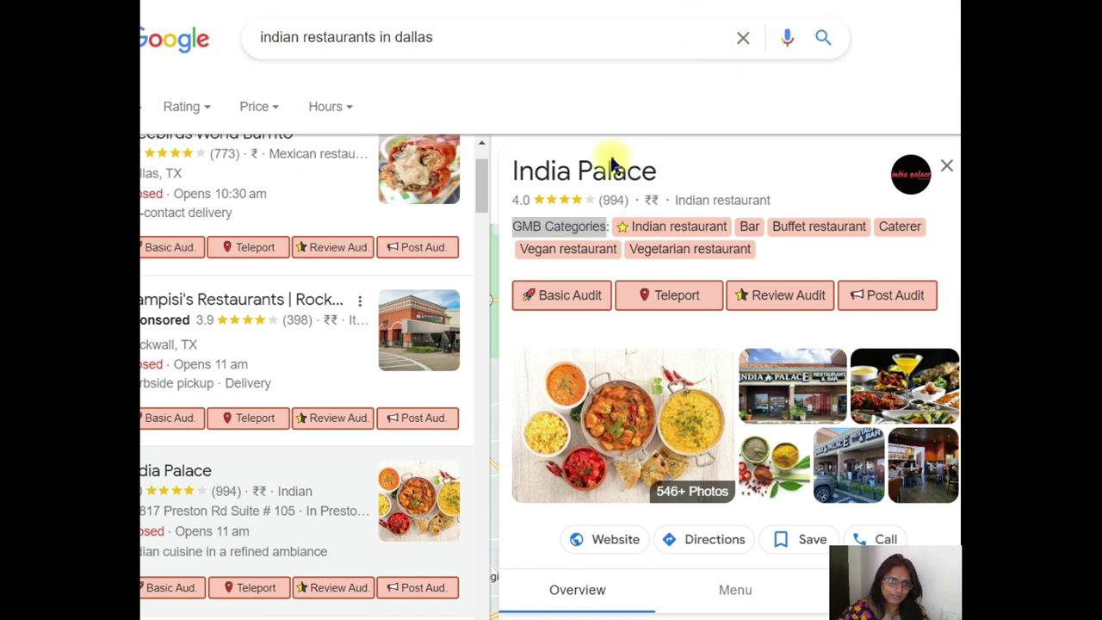
{"action": "mouse_move", "coordinate": [615, 156]}
{"action": "left_mouse_down"}
{"action": "mouse_move", "coordinate": [566, 215]}
{"action": "mouse_move", "coordinate": [592, 200]}
{"action": "left_mouse_up"}
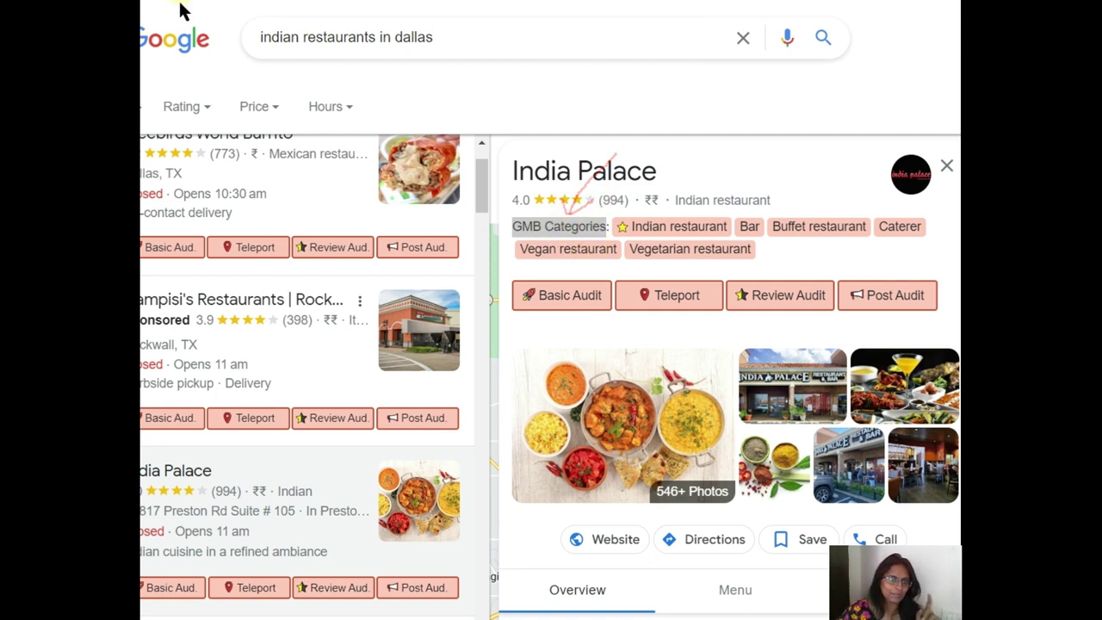
{"action": "mouse_move", "coordinate": [255, 16]}
{"action": "left_mouse_down"}
{"action": "mouse_move", "coordinate": [401, 91]}
{"action": "mouse_move", "coordinate": [309, 11]}
{"action": "mouse_move", "coordinate": [226, 35]}
{"action": "left_mouse_up"}
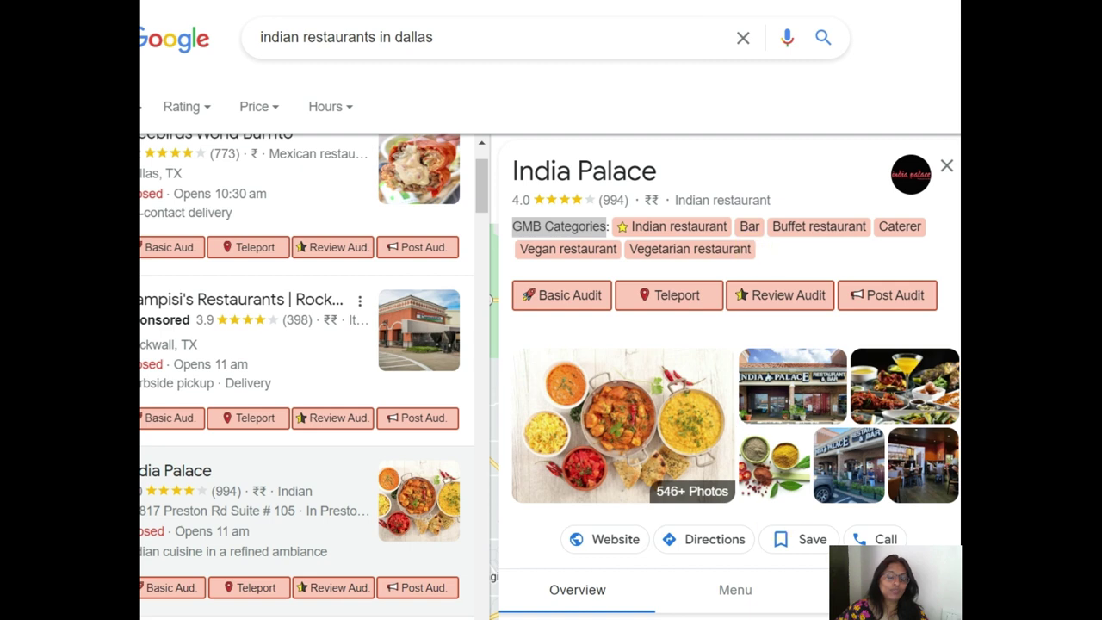
Step: Mark India Palace's Indian restaurant, Bar, Buffet restaurant and remaining categories
{"action": "left_click_drag", "start_coordinate": [719, 168], "coordinate": [679, 215]}
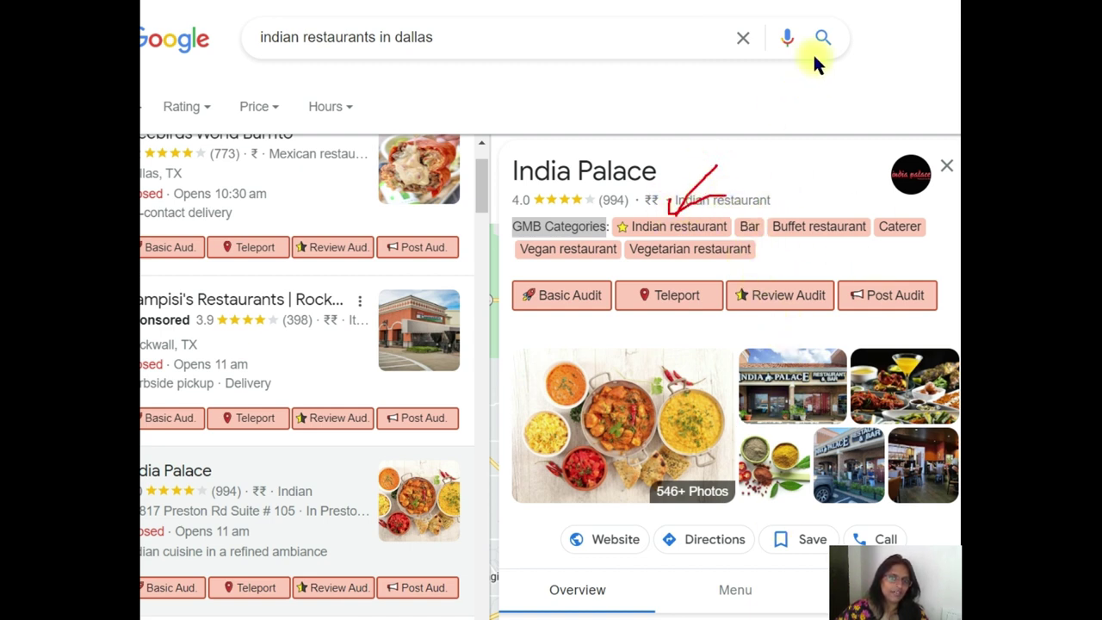
{"action": "mouse_move", "coordinate": [809, 191]}
{"action": "left_mouse_down"}
{"action": "mouse_move", "coordinate": [787, 217]}
{"action": "mouse_move", "coordinate": [750, 184]}
{"action": "mouse_move", "coordinate": [824, 177]}
{"action": "left_mouse_up"}
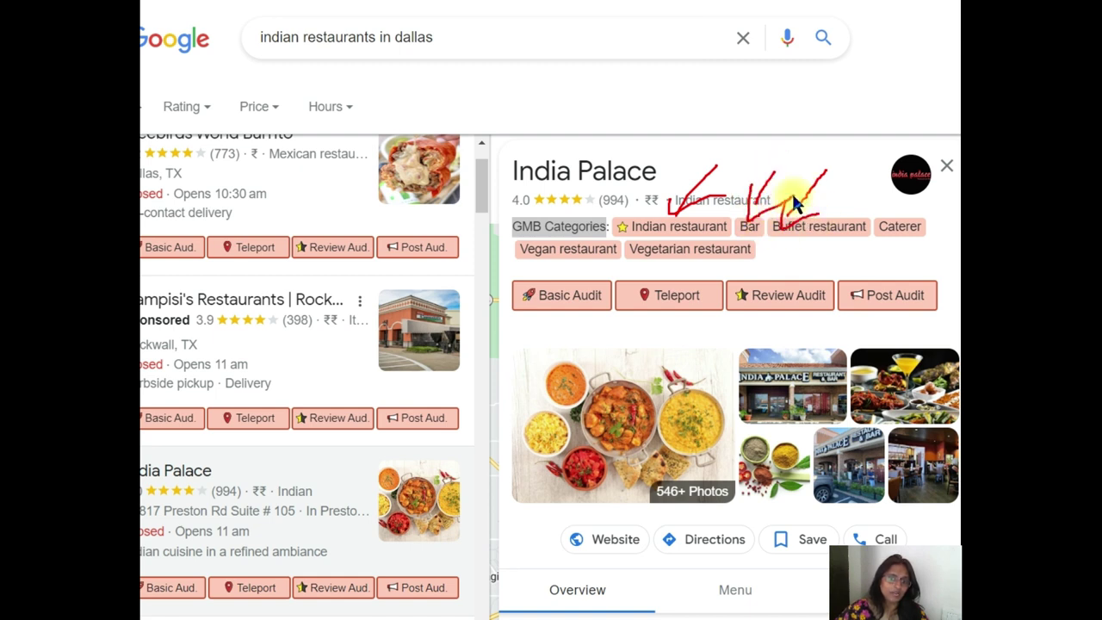
{"action": "mouse_move", "coordinate": [712, 205]}
{"action": "left_mouse_down"}
{"action": "mouse_move", "coordinate": [618, 222]}
{"action": "mouse_move", "coordinate": [720, 207]}
{"action": "left_mouse_up"}
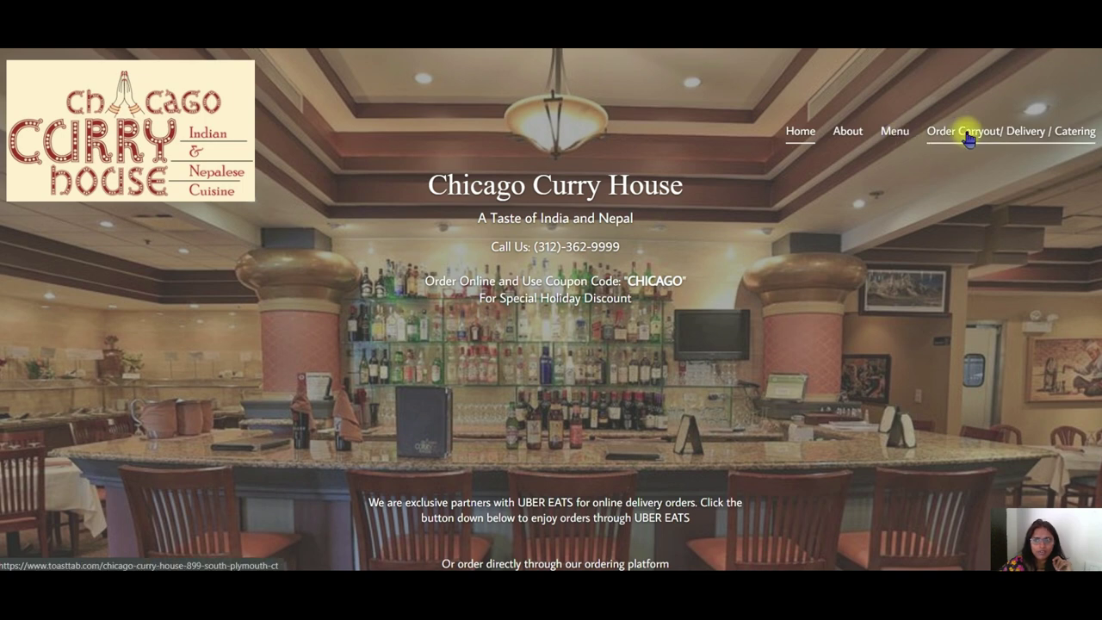
Step: Scroll the Chicago Curry House homepage through Catering, Delivery, Buffet and Group Dine-In sections
{"action": "scroll", "coordinate": [882, 293], "scroll_direction": "down", "scroll_amount": 3}
{"action": "scroll", "coordinate": [882, 292], "scroll_direction": "up", "scroll_amount": 3}
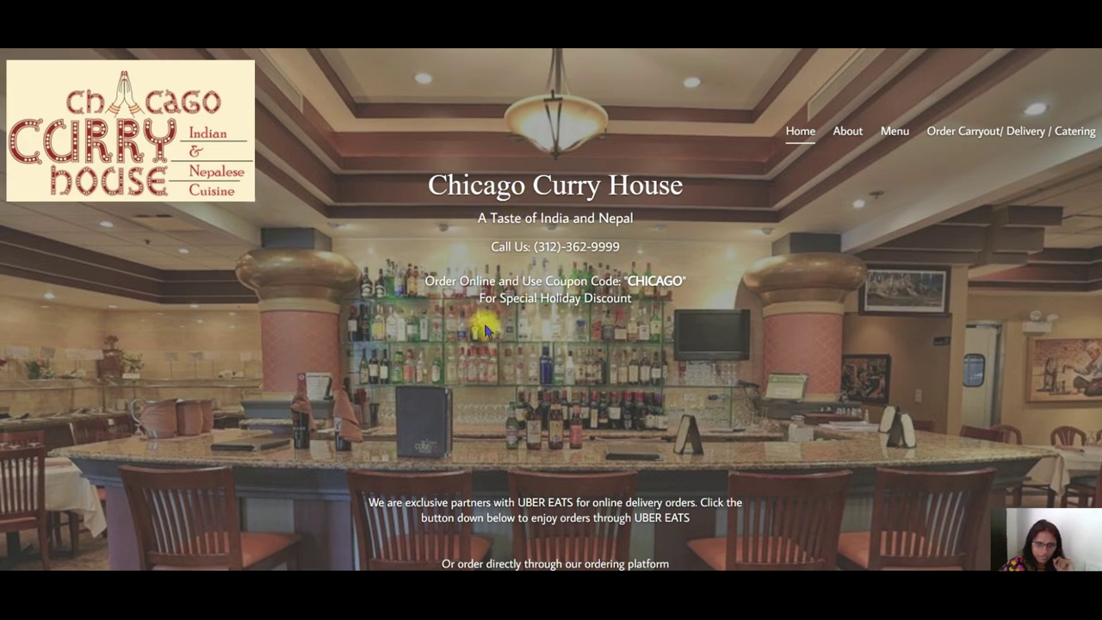
{"action": "scroll", "coordinate": [619, 361], "scroll_direction": "down", "scroll_amount": 10}
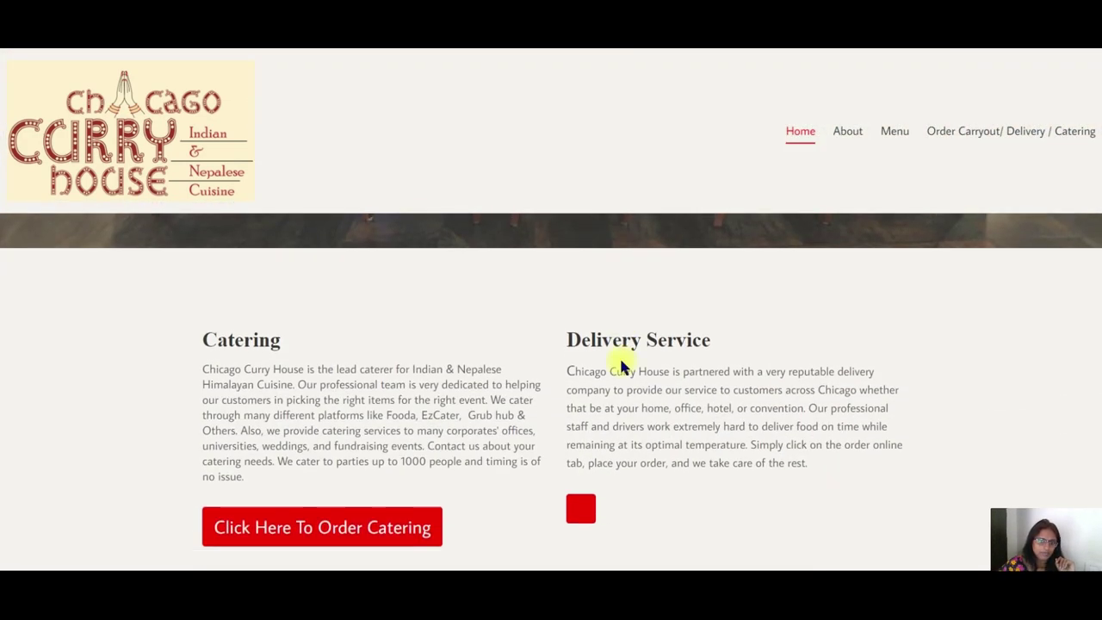
{"action": "scroll", "coordinate": [620, 361], "scroll_direction": "down", "scroll_amount": 2}
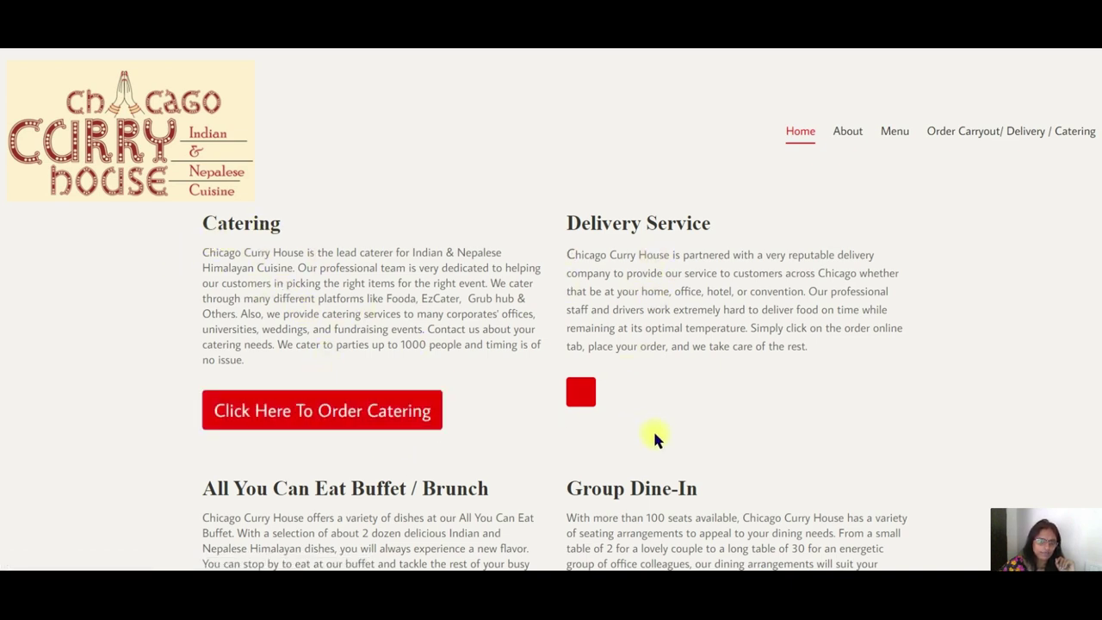
{"action": "scroll", "coordinate": [654, 437], "scroll_direction": "down", "scroll_amount": 3}
{"action": "scroll", "coordinate": [695, 408], "scroll_direction": "down", "scroll_amount": 2}
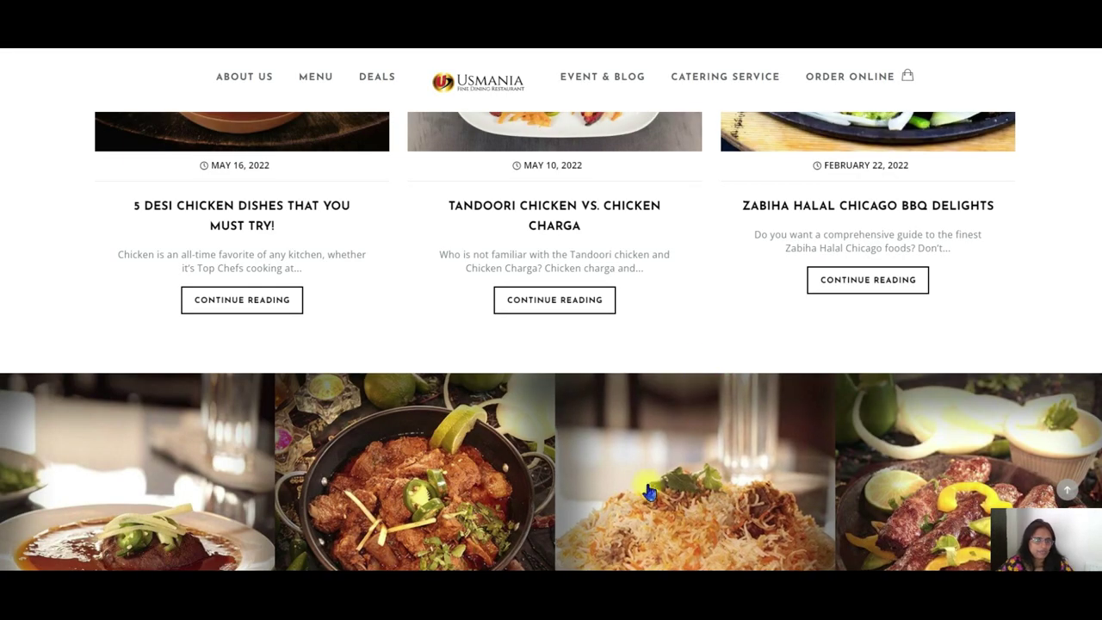
Step: Scroll up to the Usmania Experience intro, then down past blogs and gallery to the footer
{"action": "scroll", "coordinate": [647, 486], "scroll_direction": "up", "scroll_amount": 6}
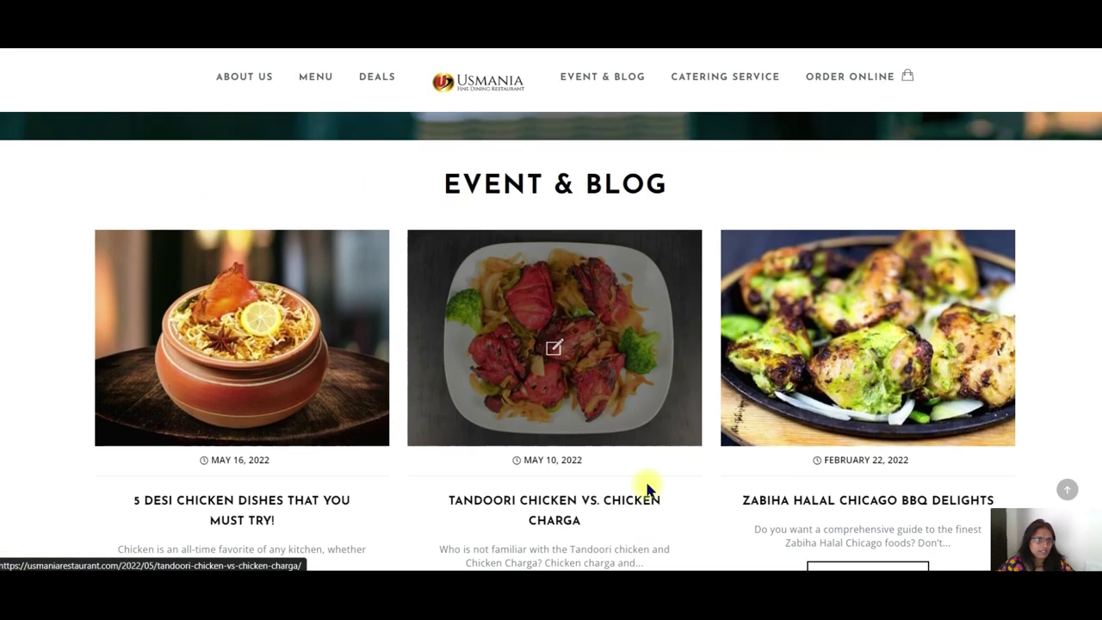
{"action": "scroll", "coordinate": [648, 476], "scroll_direction": "up", "scroll_amount": 2}
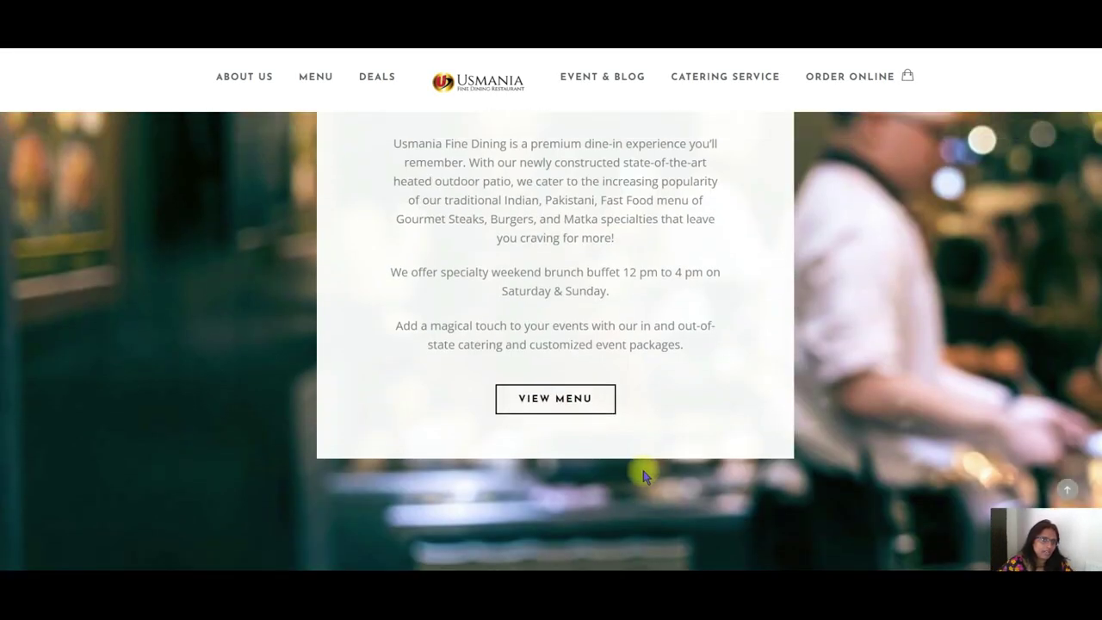
{"action": "scroll", "coordinate": [646, 476], "scroll_direction": "up", "scroll_amount": 3}
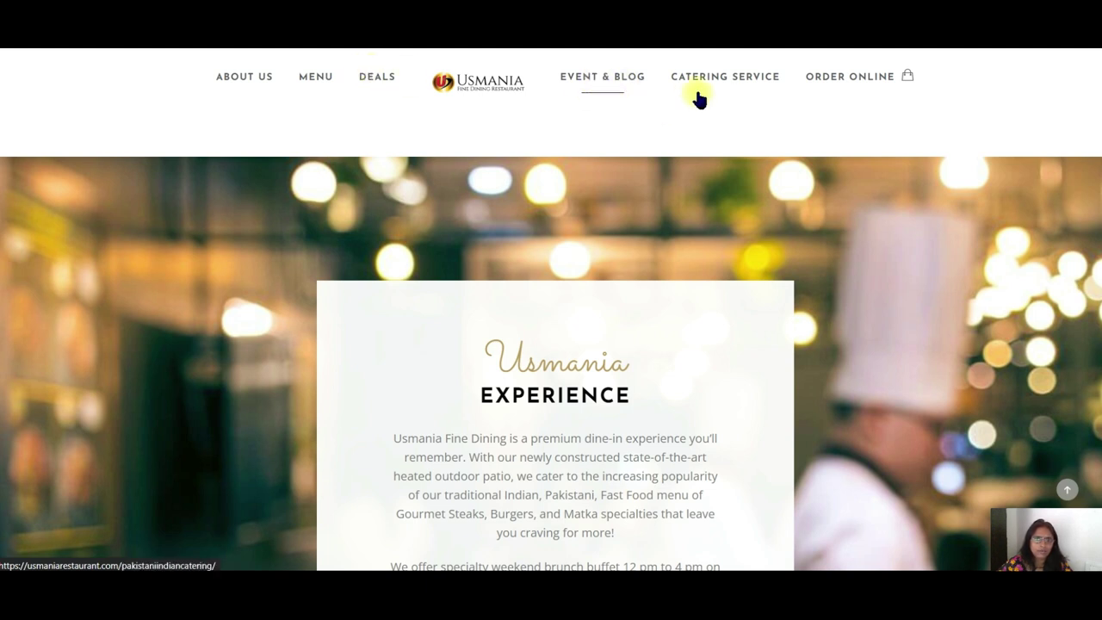
{"action": "scroll", "coordinate": [666, 347], "scroll_direction": "down", "scroll_amount": 3}
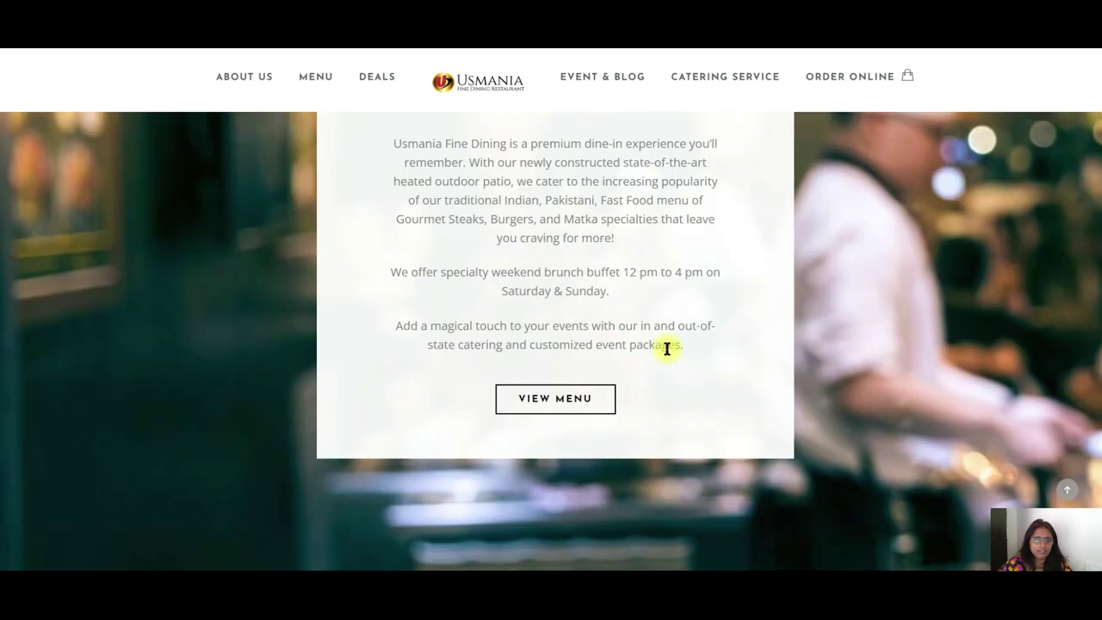
{"action": "scroll", "coordinate": [666, 347], "scroll_direction": "down", "scroll_amount": 5}
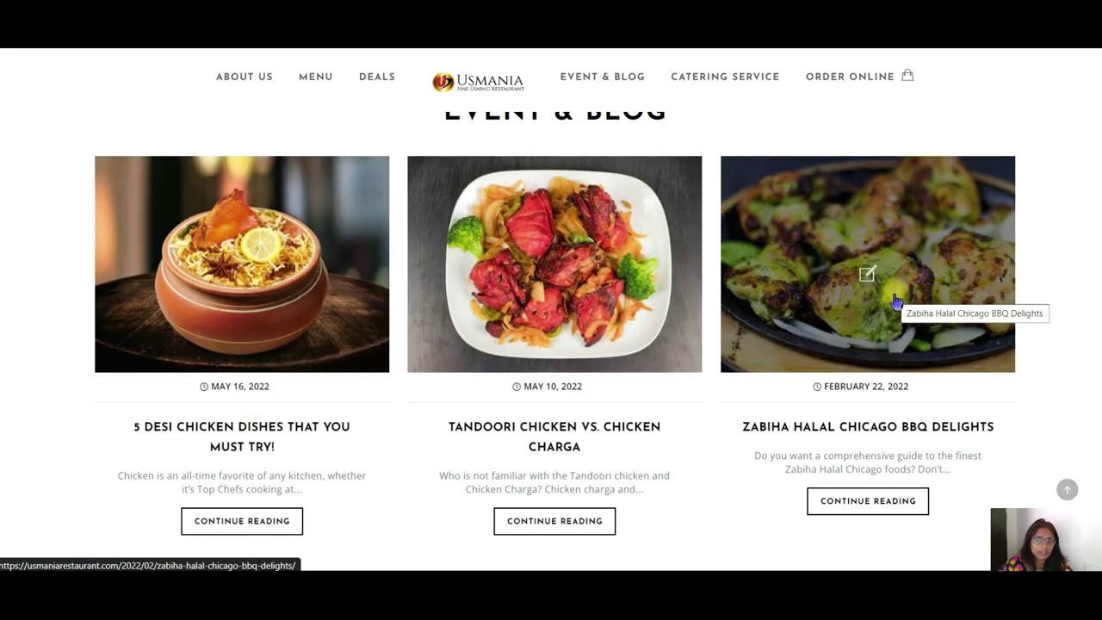
{"action": "scroll", "coordinate": [295, 404], "scroll_direction": "down", "scroll_amount": 1}
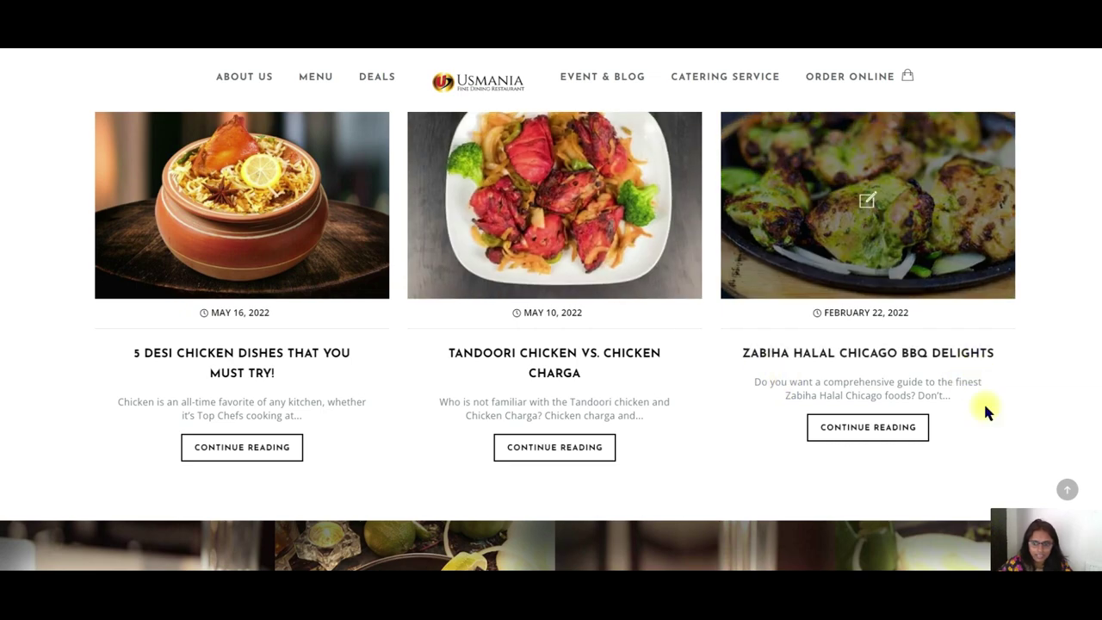
{"action": "scroll", "coordinate": [973, 450], "scroll_direction": "down", "scroll_amount": 5}
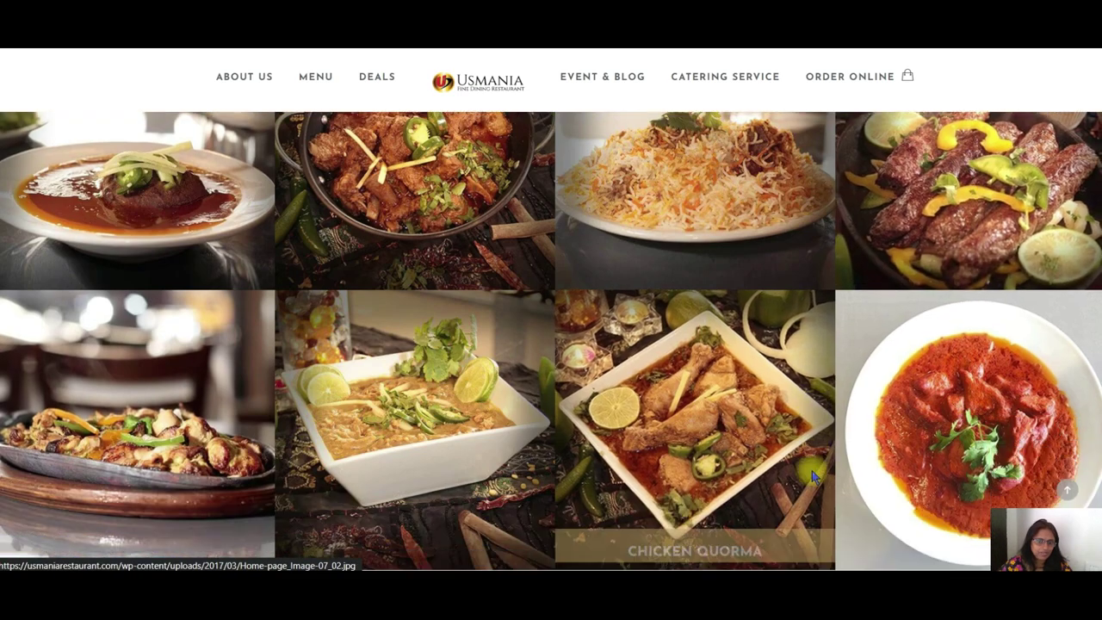
{"action": "scroll", "coordinate": [808, 473], "scroll_direction": "down", "scroll_amount": 8}
{"action": "scroll", "coordinate": [800, 461], "scroll_direction": "down", "scroll_amount": 3}
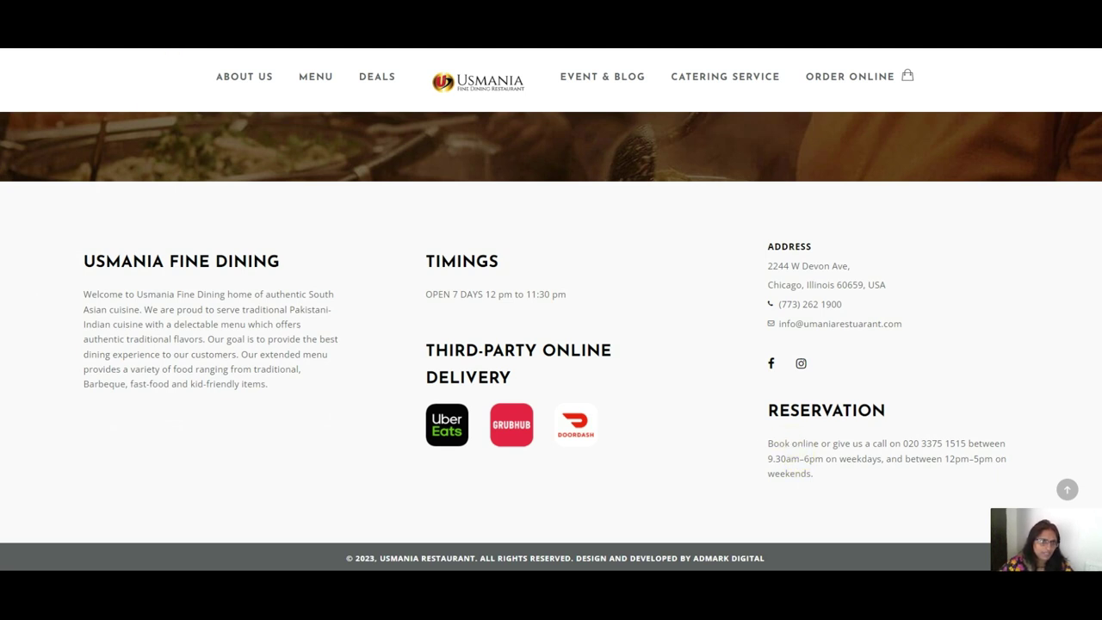
Step: Highlight 'authentic South Asian cuisine' and 'Indian cuisine' in the footer description
{"action": "left_click_drag", "start_coordinate": [79, 295], "coordinate": [185, 299]}
{"action": "left_click_drag", "start_coordinate": [267, 295], "coordinate": [142, 311]}
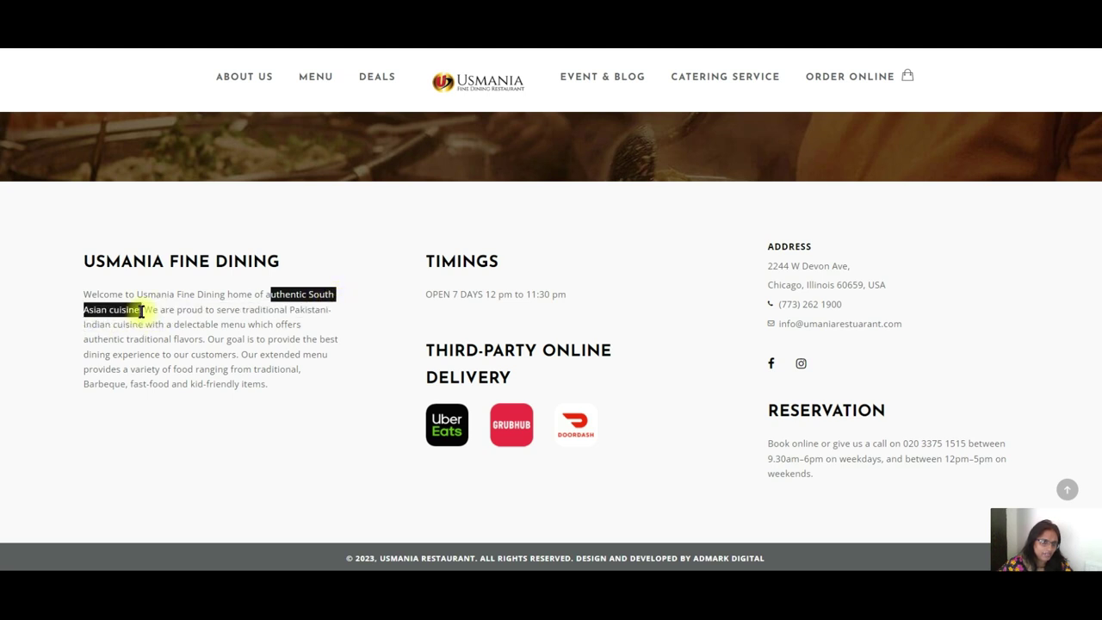
{"action": "left_click_drag", "start_coordinate": [75, 328], "coordinate": [140, 329]}
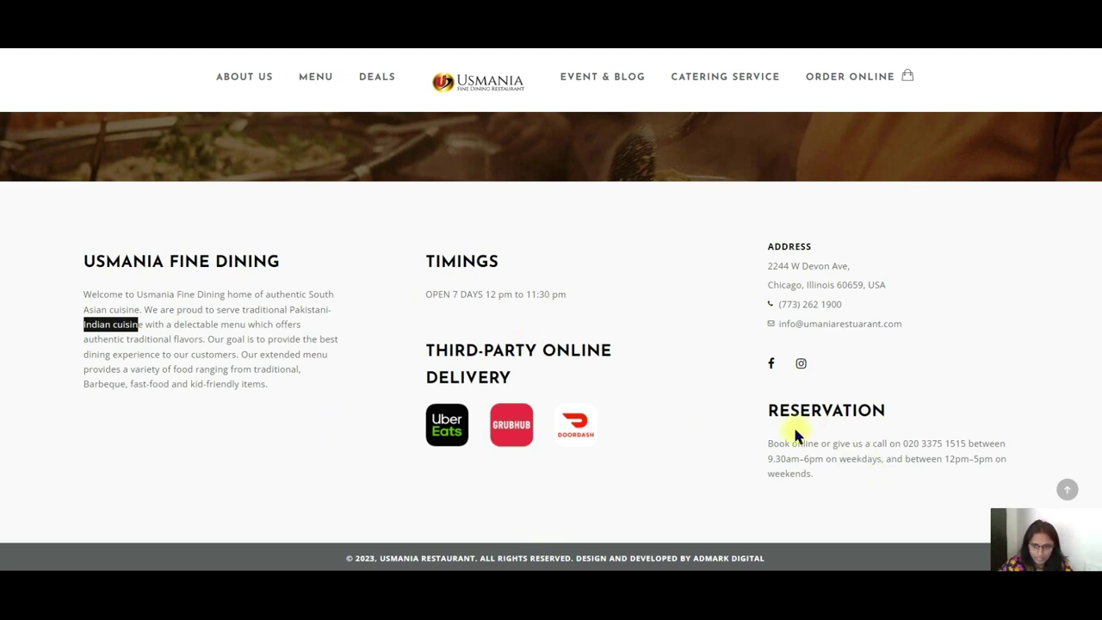
Step: Highlight the Reservation block and address details, then scroll back to the Experience section
{"action": "left_click_drag", "start_coordinate": [761, 404], "coordinate": [966, 463]}
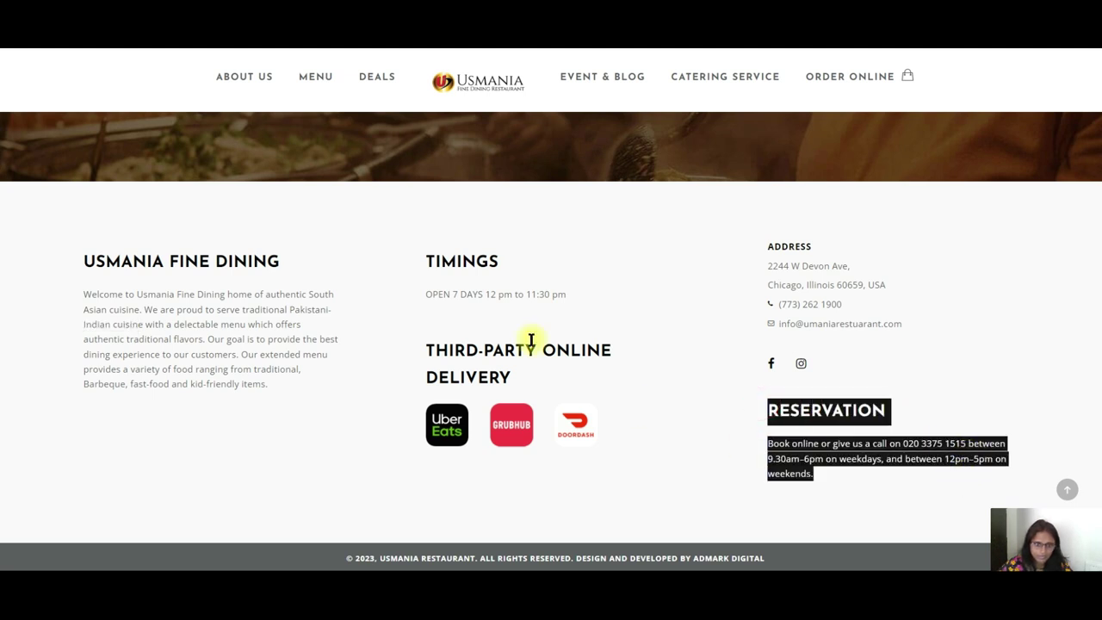
{"action": "left_click_drag", "start_coordinate": [749, 265], "coordinate": [944, 345]}
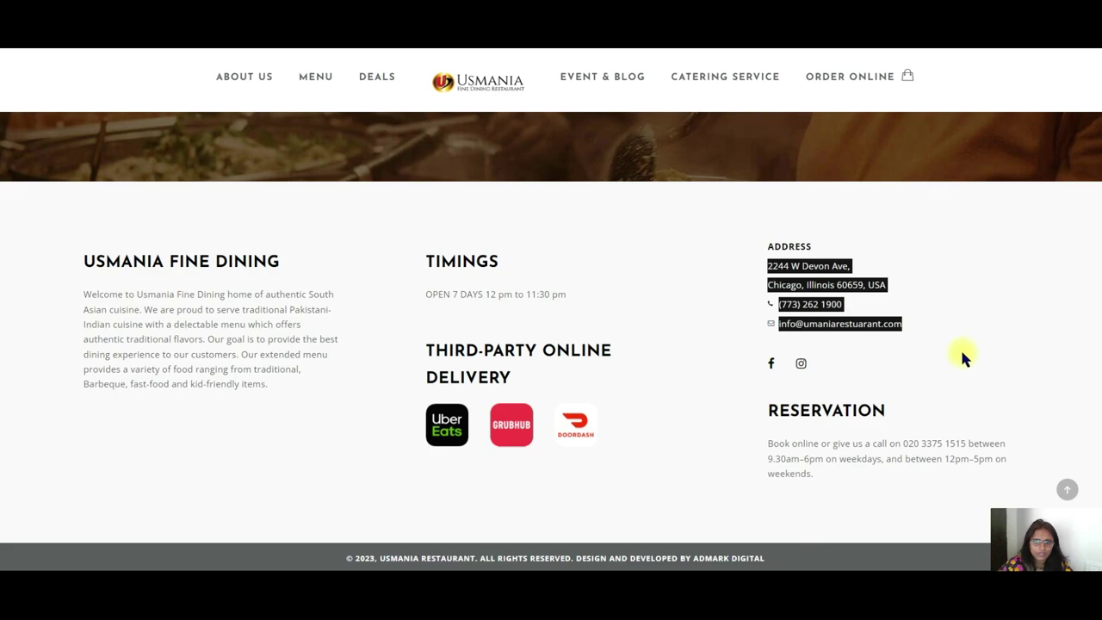
{"action": "scroll", "coordinate": [947, 353], "scroll_direction": "up", "scroll_amount": 10}
{"action": "scroll", "coordinate": [959, 357], "scroll_direction": "up", "scroll_amount": 15}
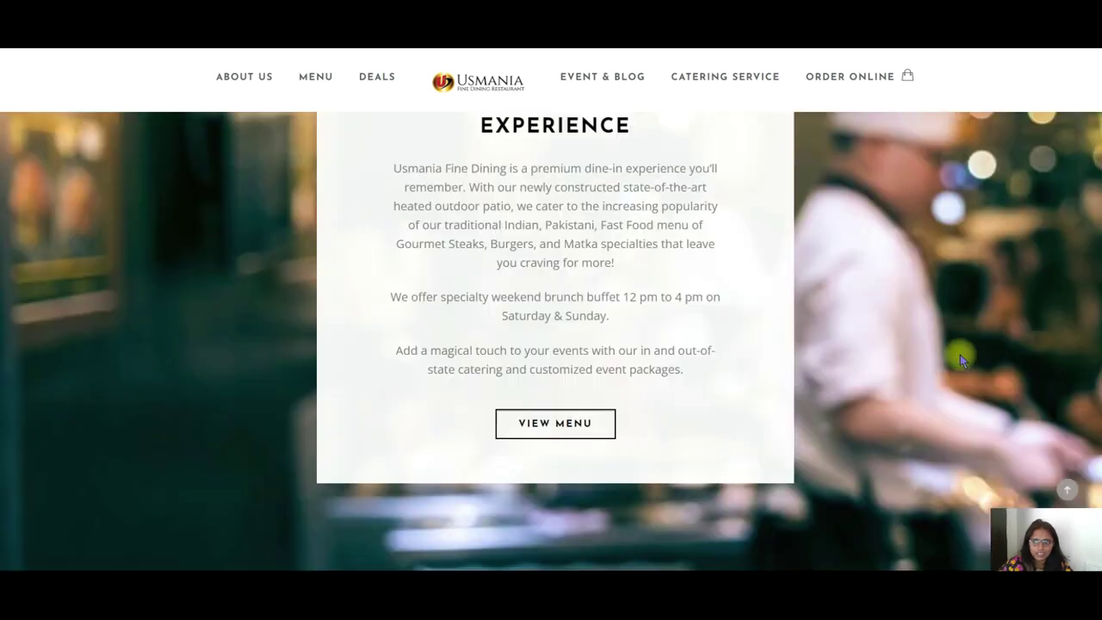
Step: Return to the top of the Usmania homepage and circle the empty right end of the header
{"action": "scroll", "coordinate": [960, 358], "scroll_direction": "up", "scroll_amount": 5}
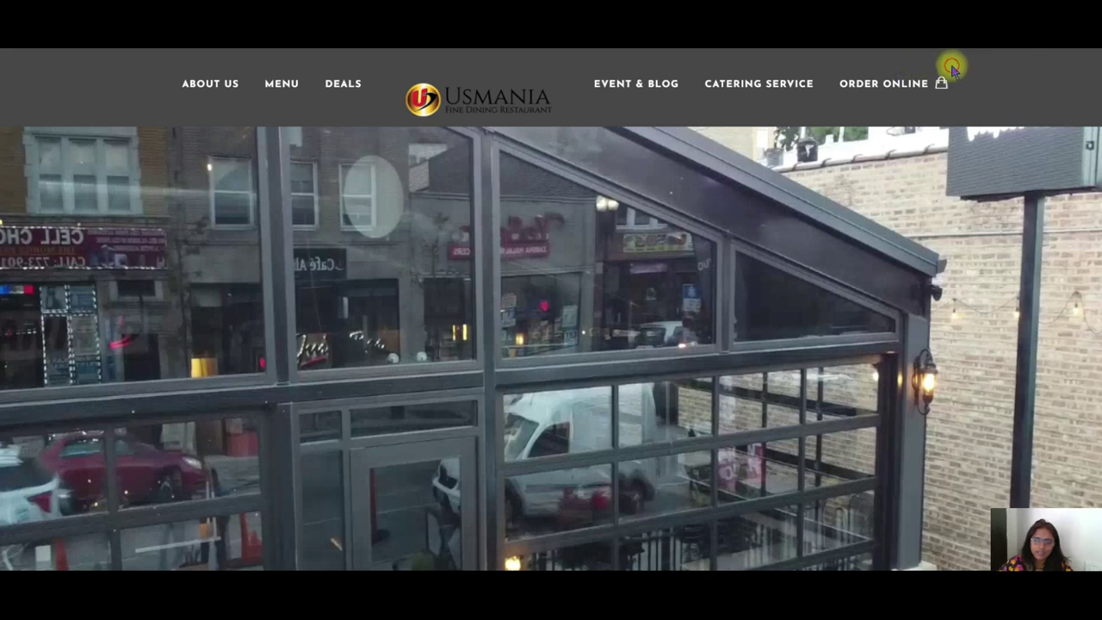
{"action": "mouse_move", "coordinate": [1004, 81]}
{"action": "left_mouse_down"}
{"action": "mouse_move", "coordinate": [1033, 115]}
{"action": "mouse_move", "coordinate": [998, 54]}
{"action": "mouse_move", "coordinate": [1030, 114]}
{"action": "mouse_move", "coordinate": [994, 55]}
{"action": "mouse_move", "coordinate": [1003, 123]}
{"action": "left_mouse_up"}
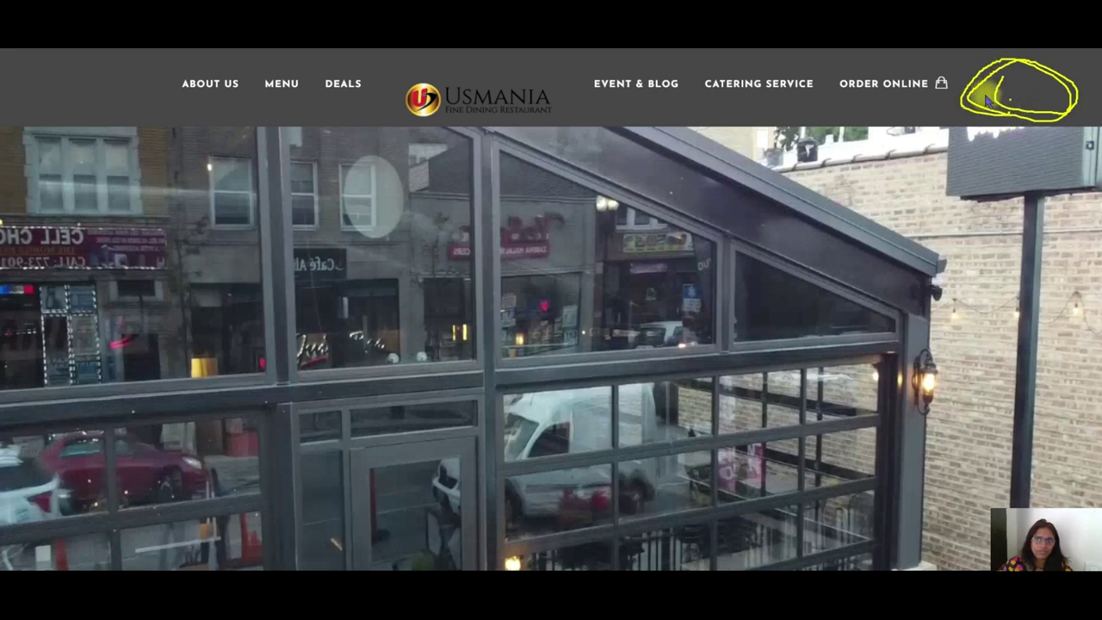